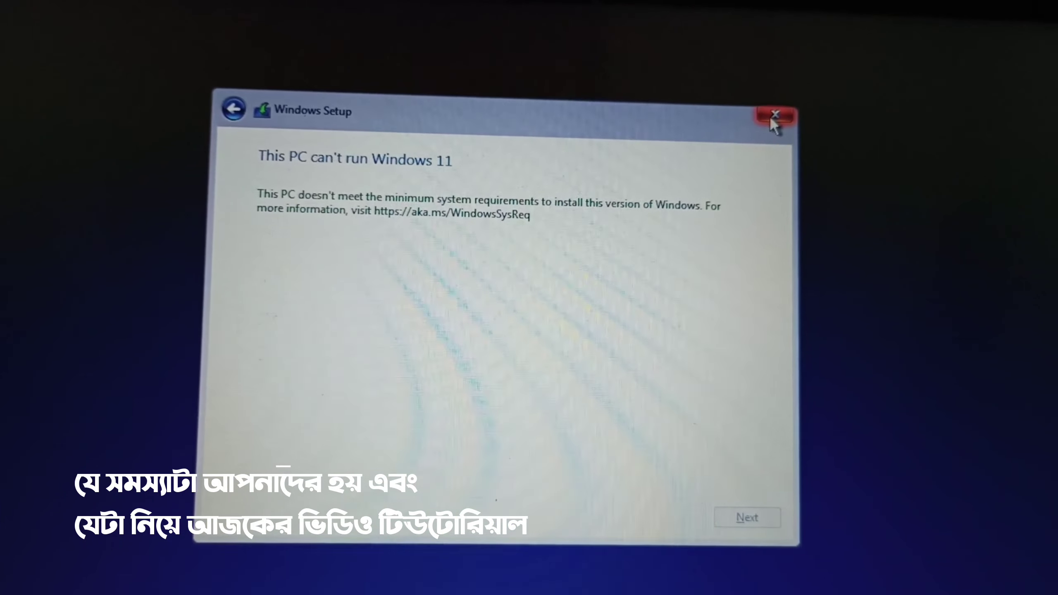
{"action": "left_click", "coordinate": [770, 116]}
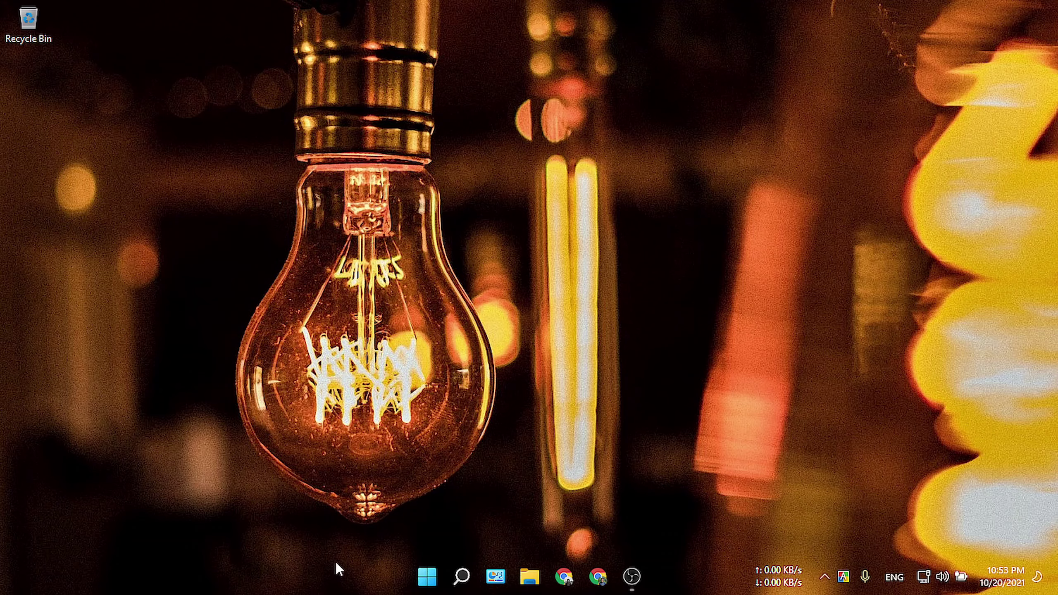
Review the device and Windows specifications on the system's About page in Settings, and close Settings
{"action": "left_click", "coordinate": [426, 577]}
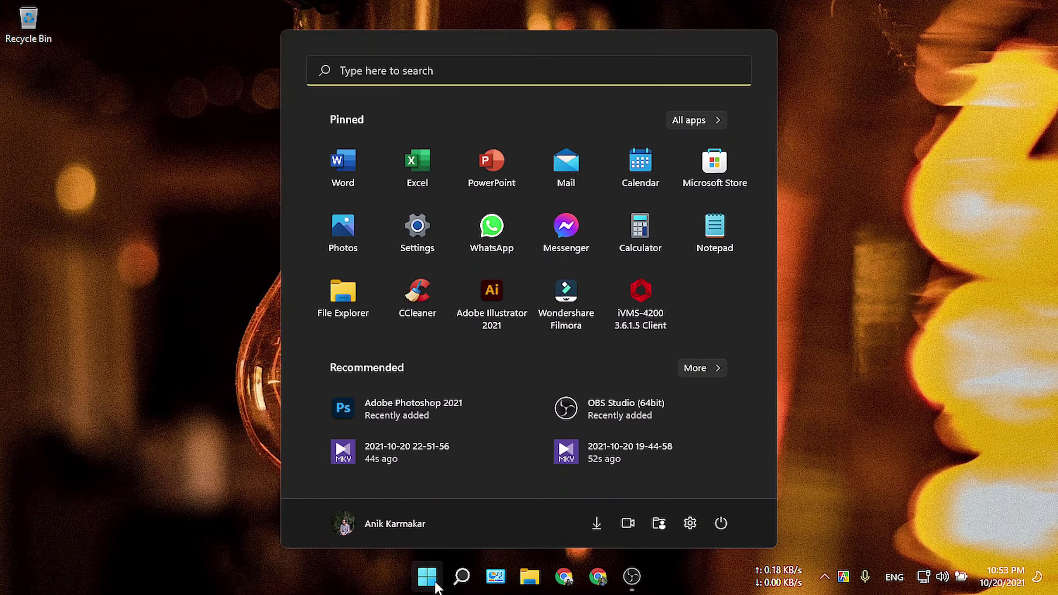
{"action": "left_click", "coordinate": [435, 238]}
{"action": "scroll", "coordinate": [436, 303], "scroll_direction": "down", "scroll_amount": 8}
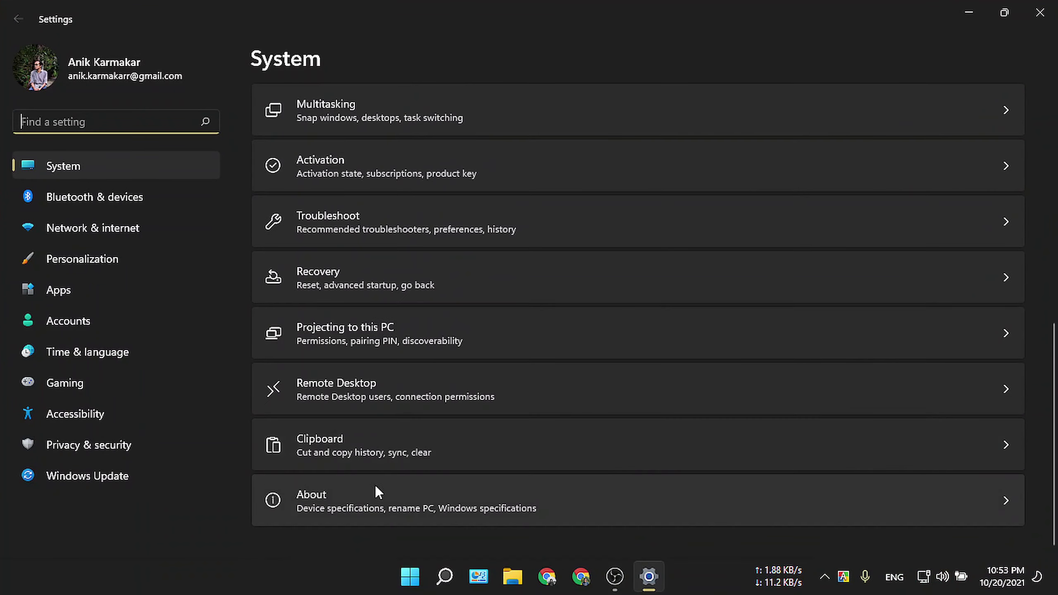
{"action": "left_click", "coordinate": [315, 511]}
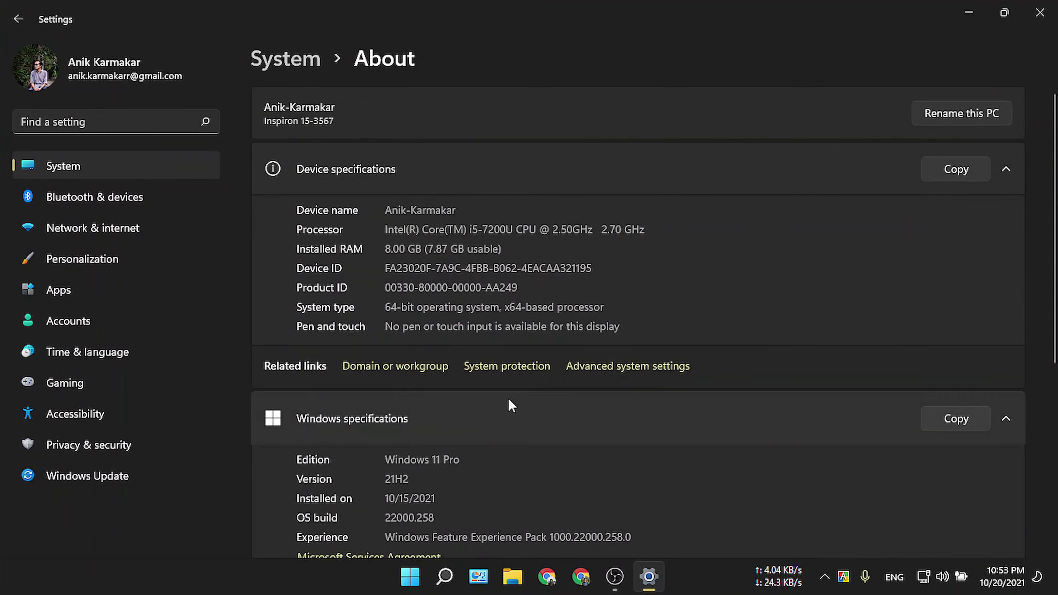
{"action": "scroll", "coordinate": [462, 399], "scroll_direction": "down", "scroll_amount": 5}
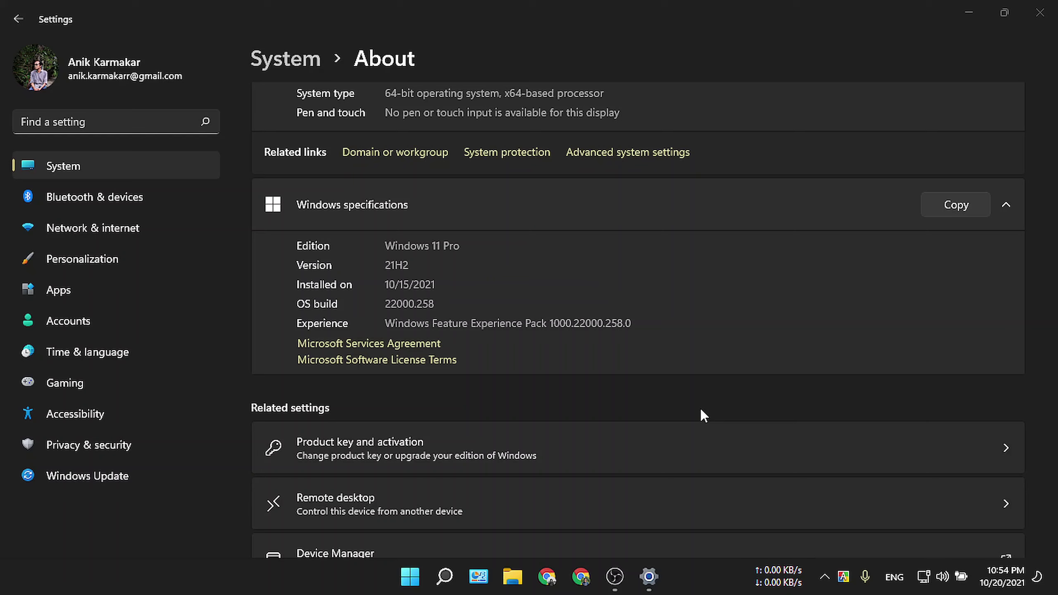
{"action": "left_click", "coordinate": [1040, 8]}
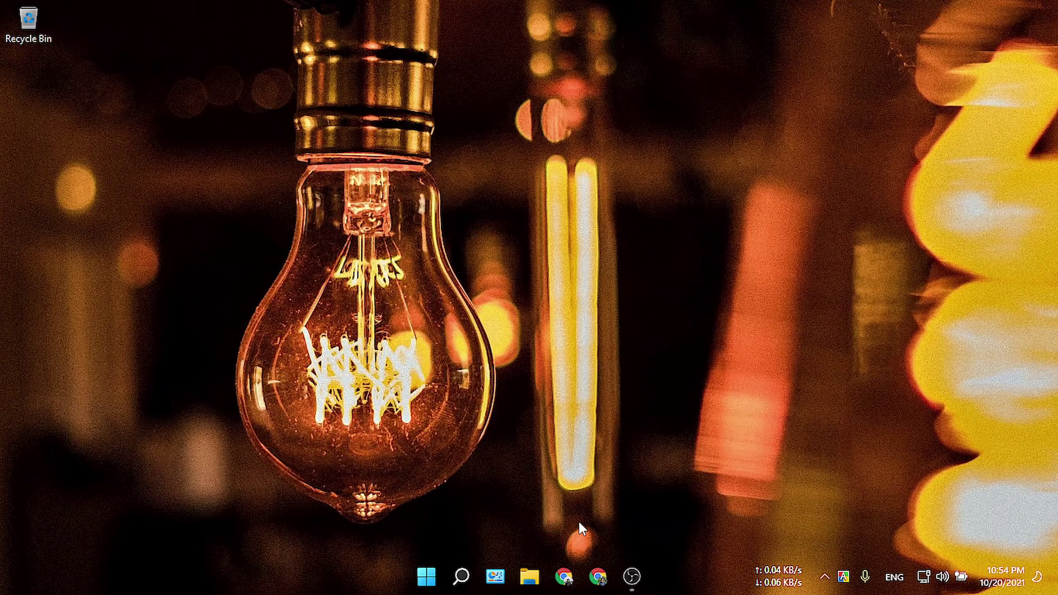
Switch to Chrome, search the web for "windows 11 iso" and open Microsoft's Download Windows 11 page
{"action": "left_click", "coordinate": [564, 580]}
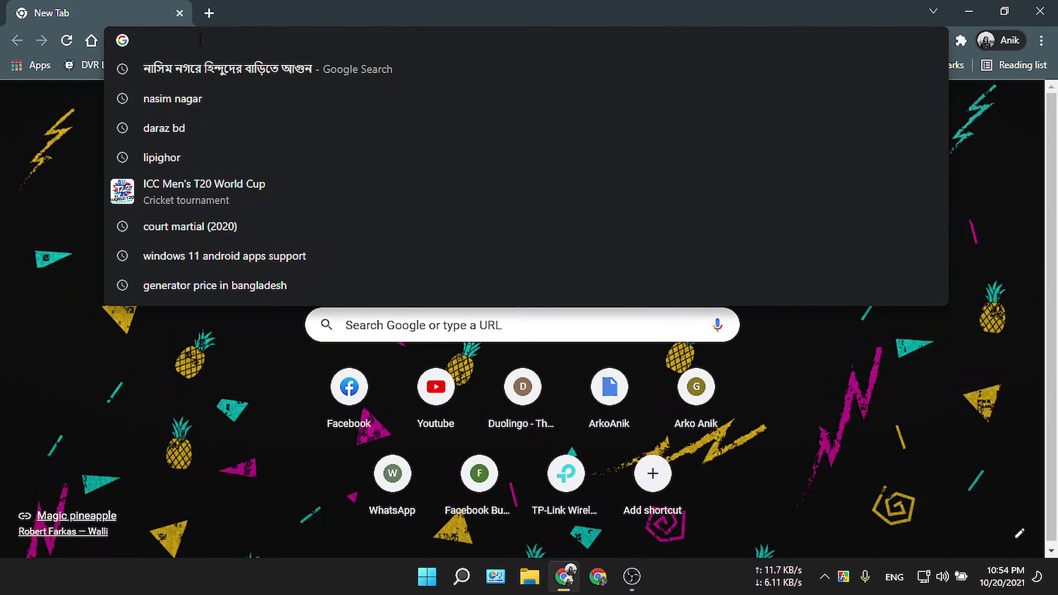
{"action": "type", "text": "windows "}
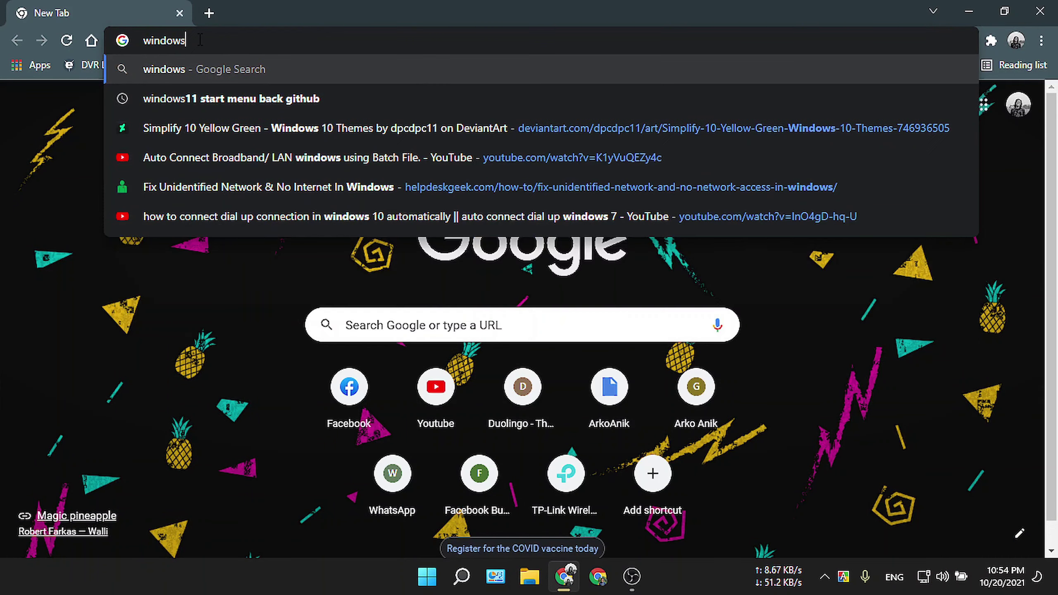
{"action": "type", "text": "11"}
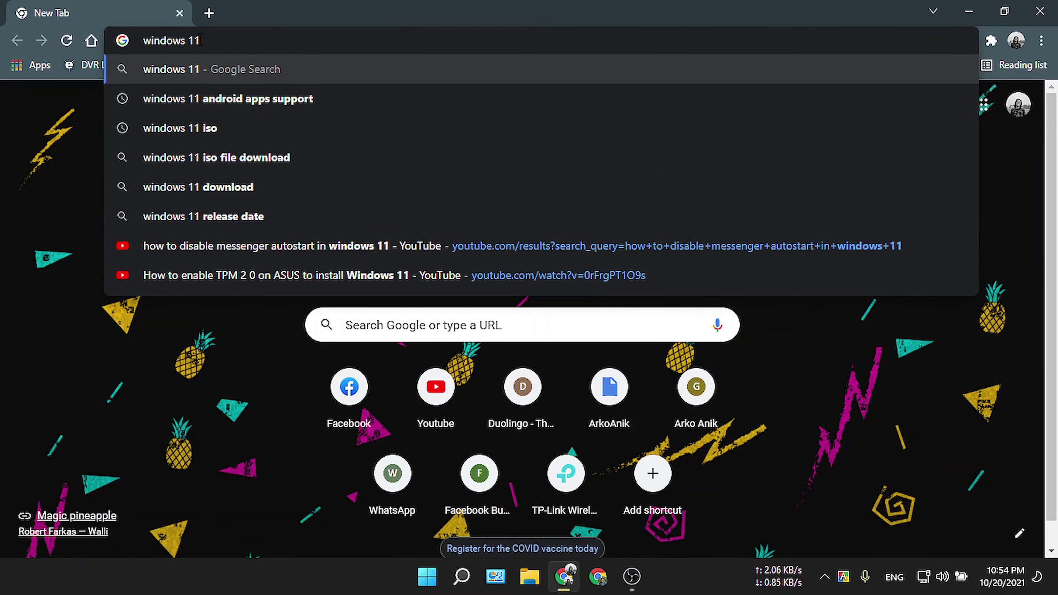
{"action": "type", "text": " iso"}
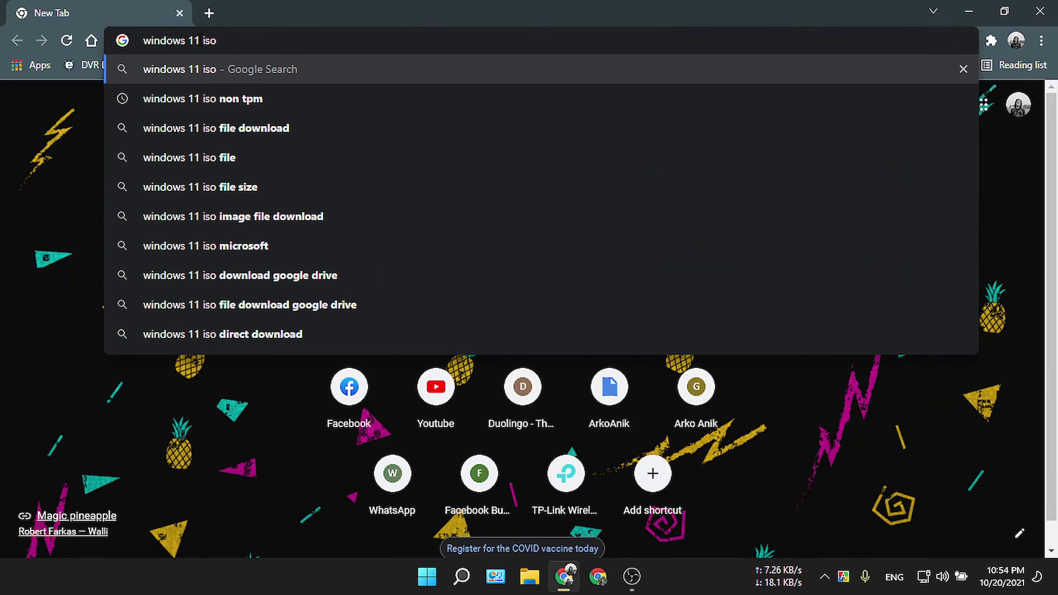
{"action": "key", "text": "Return"}
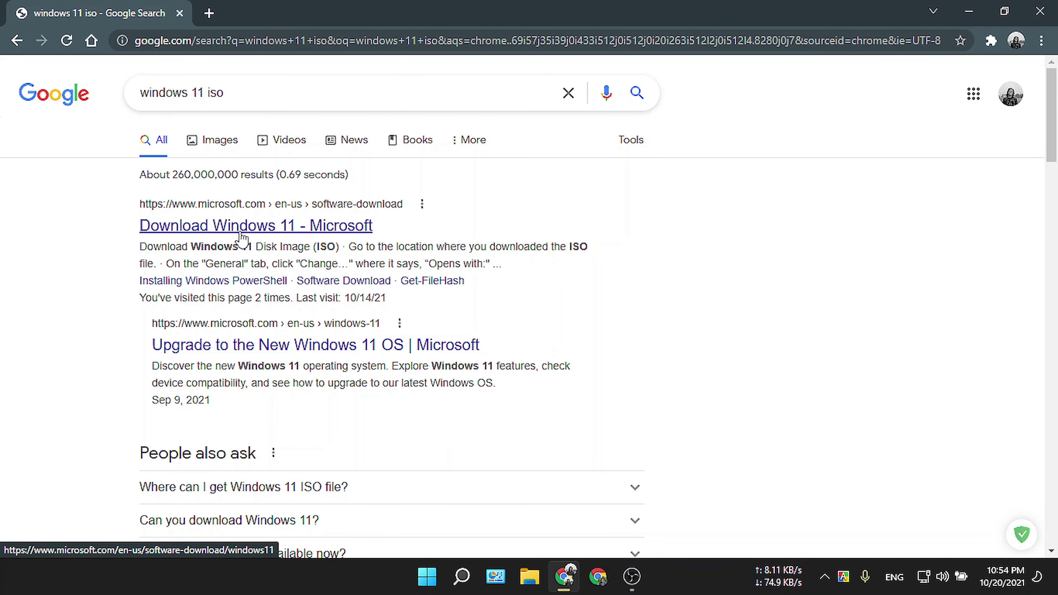
{"action": "left_click", "coordinate": [255, 227]}
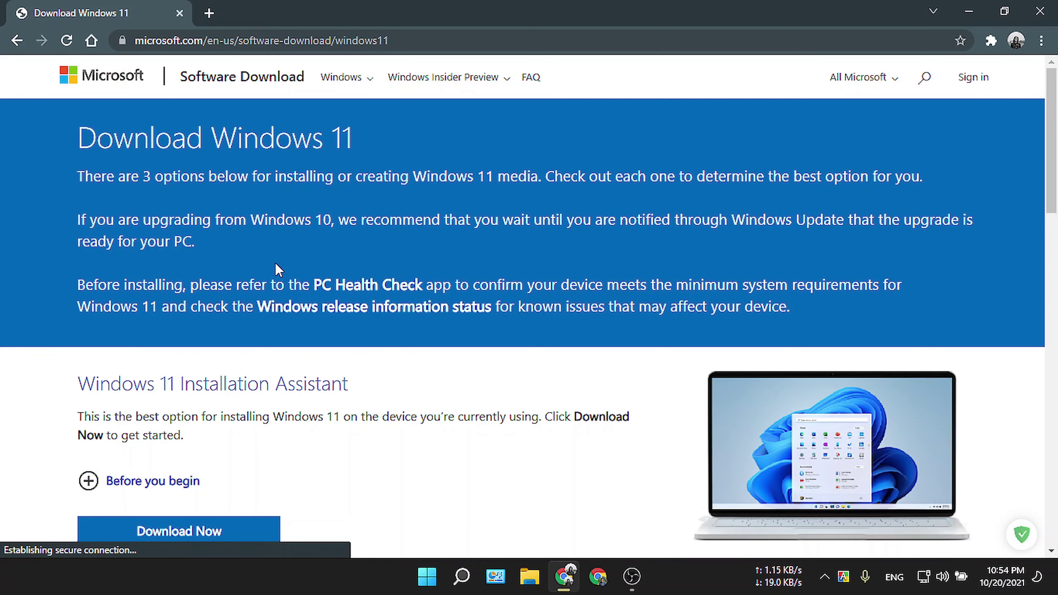
Select Windows 11 under Download Windows 11 Disk Image (ISO) and submit the download request
{"action": "scroll", "coordinate": [275, 264], "scroll_direction": "down", "scroll_amount": 3}
{"action": "scroll", "coordinate": [278, 269], "scroll_direction": "down", "scroll_amount": 7}
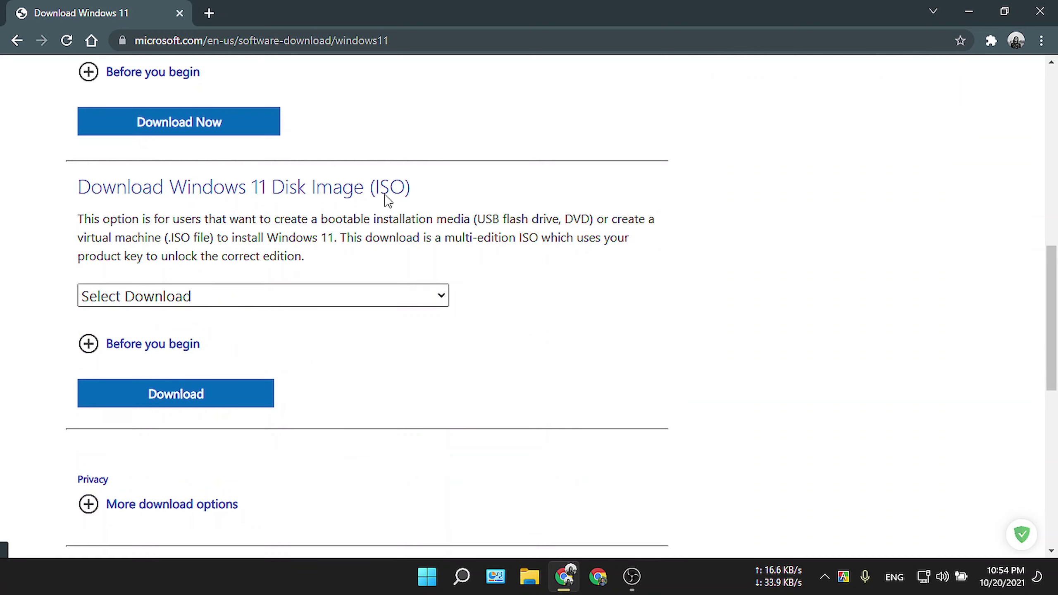
{"action": "left_click", "coordinate": [125, 307]}
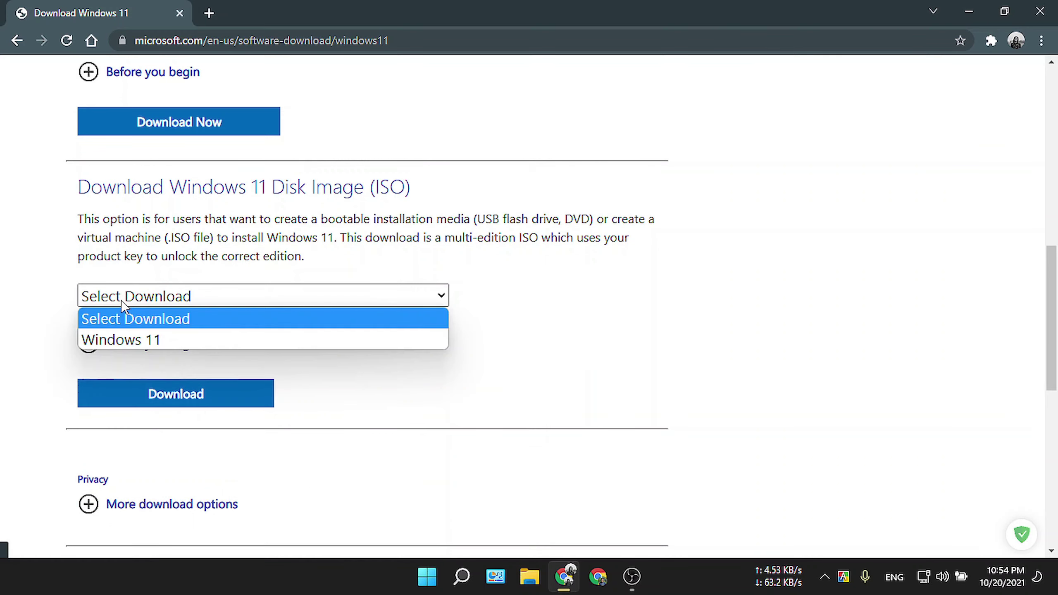
{"action": "left_click", "coordinate": [134, 341]}
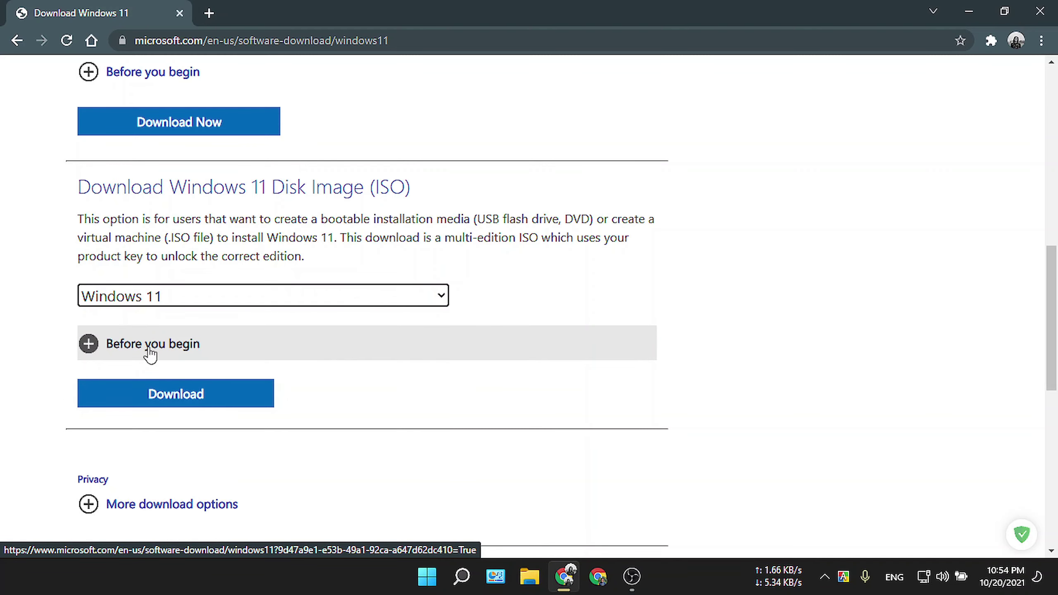
{"action": "scroll", "coordinate": [489, 310], "scroll_direction": "down", "scroll_amount": 3}
{"action": "left_click", "coordinate": [161, 243]}
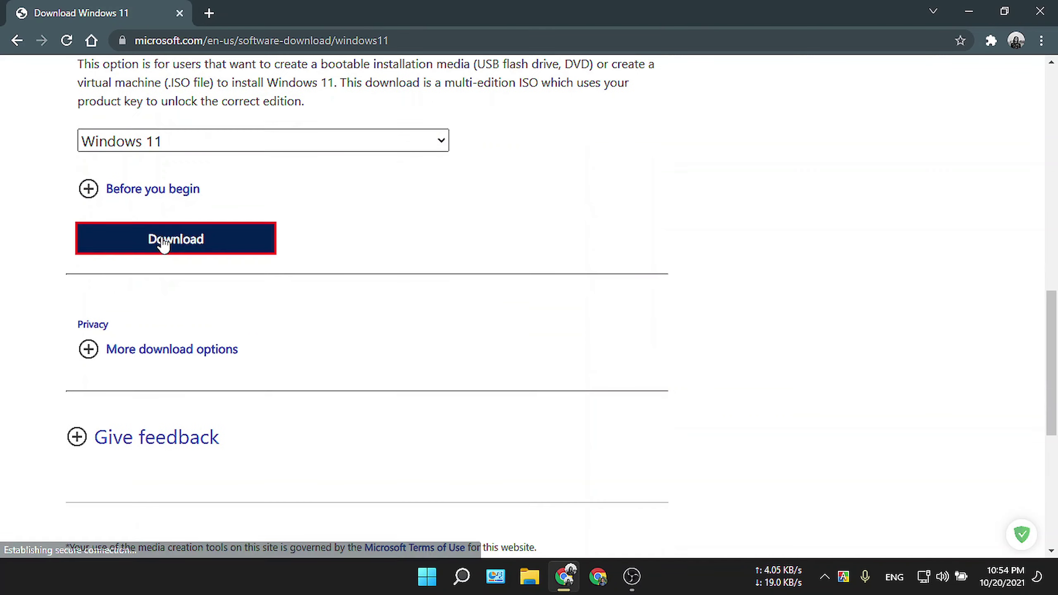
Choose English as the product language and confirm it
{"action": "scroll", "coordinate": [180, 319], "scroll_direction": "down", "scroll_amount": 2}
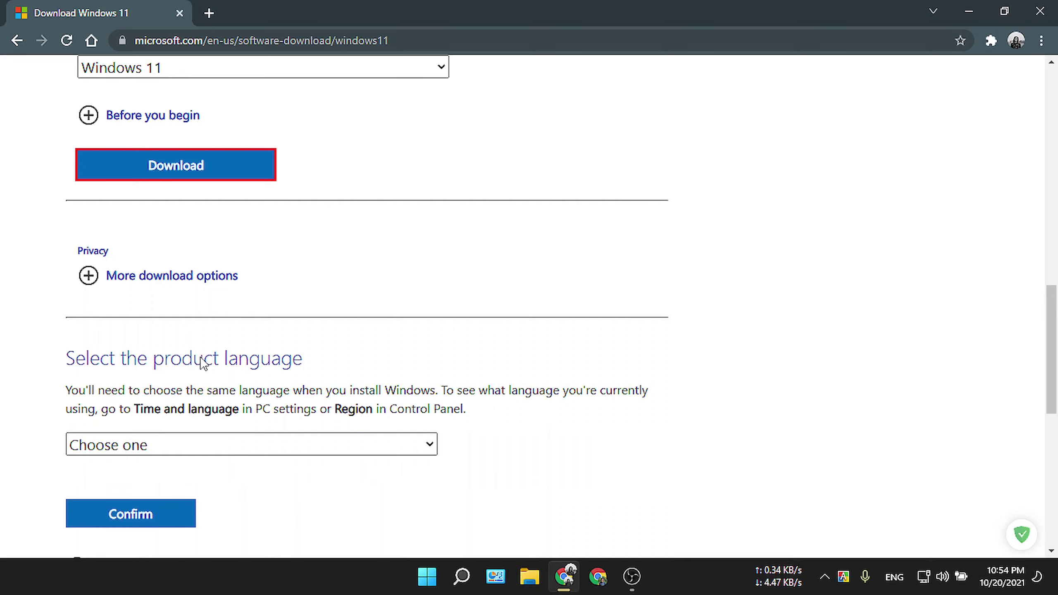
{"action": "scroll", "coordinate": [200, 359], "scroll_direction": "down", "scroll_amount": 3}
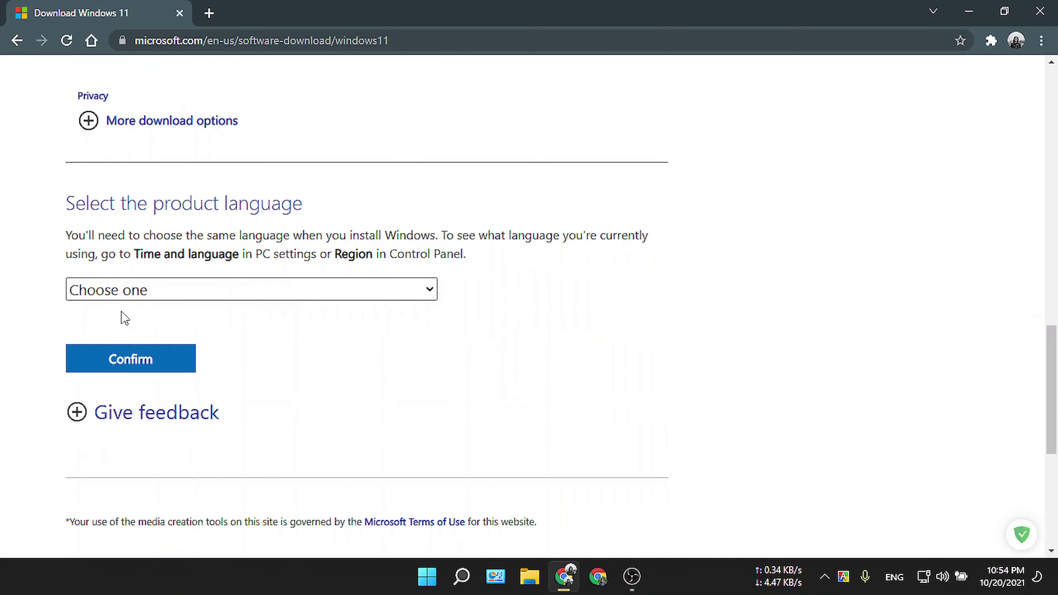
{"action": "left_click", "coordinate": [187, 299]}
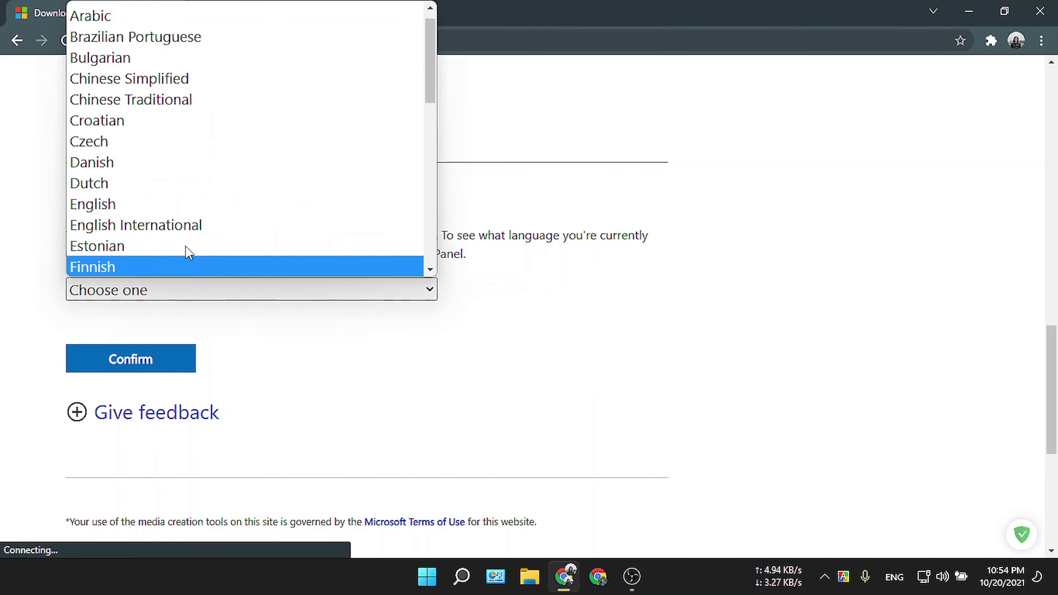
{"action": "left_click", "coordinate": [175, 208]}
{"action": "left_click", "coordinate": [119, 362]}
Start the 64-bit Windows 11 English download, saving Win11_English_x64.iso in the Downloads folder
{"action": "scroll", "coordinate": [242, 365], "scroll_direction": "down", "scroll_amount": 3}
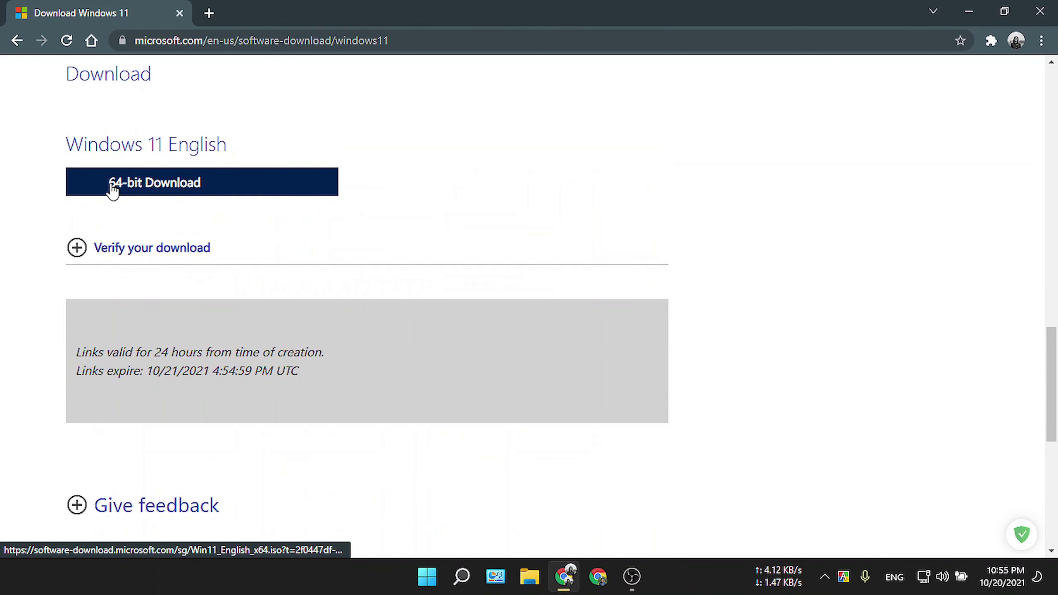
{"action": "left_click", "coordinate": [167, 195]}
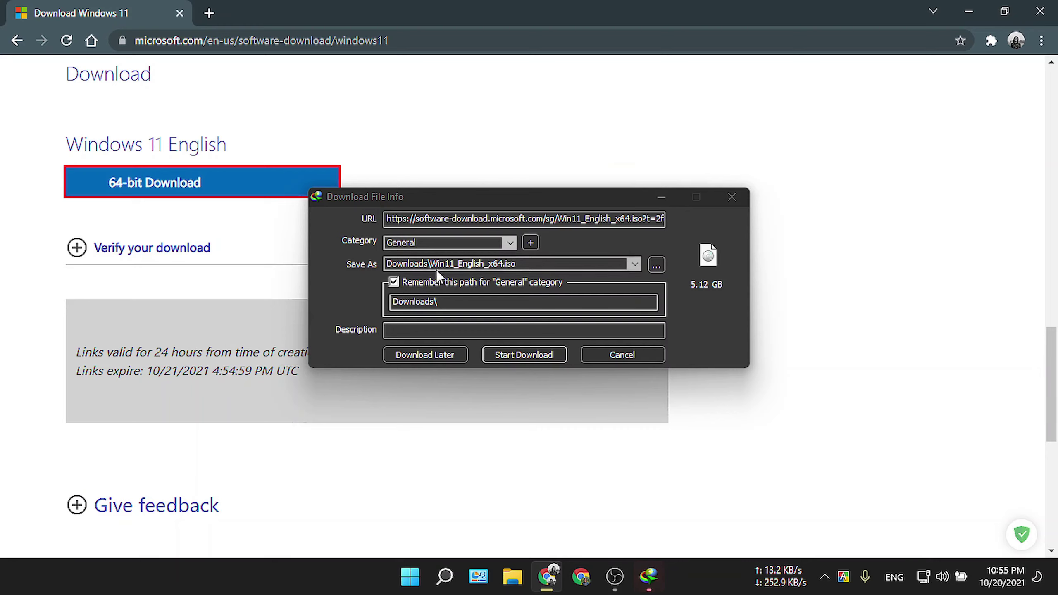
{"action": "left_click", "coordinate": [531, 354]}
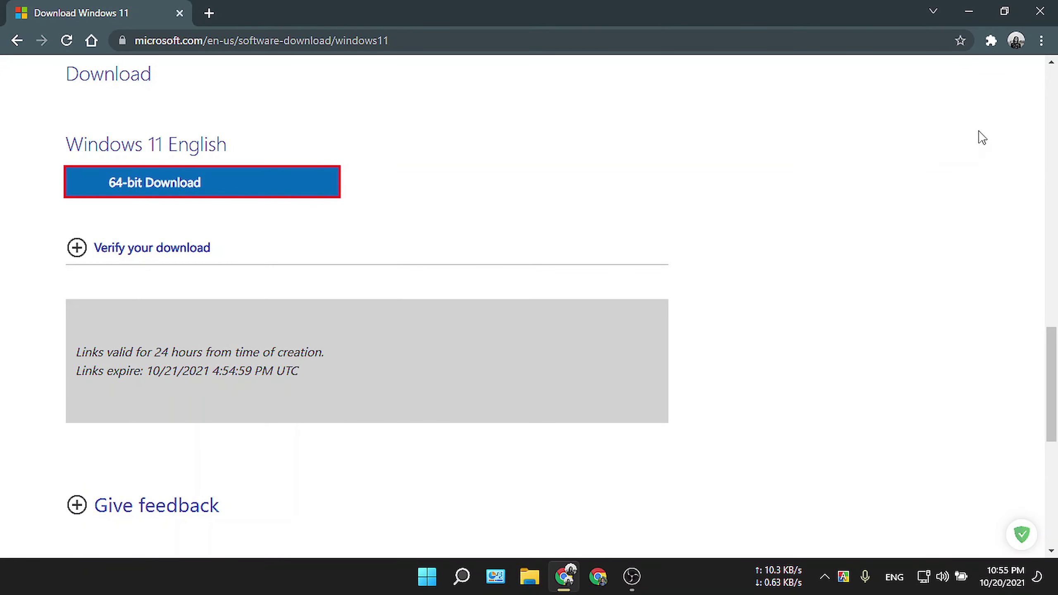
Switch to File Explorer and check the Win11_English_x64 disc image in the WIndows Setup folder, then minimize the window
{"action": "left_click", "coordinate": [968, 12]}
{"action": "left_click", "coordinate": [526, 587]}
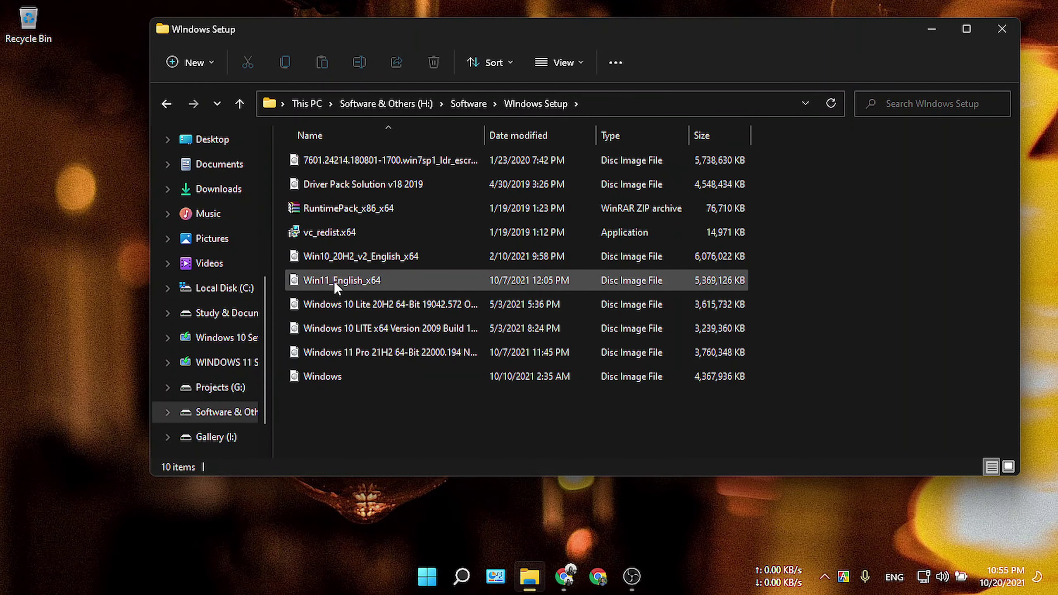
{"action": "mouse_move", "coordinate": [324, 282]}
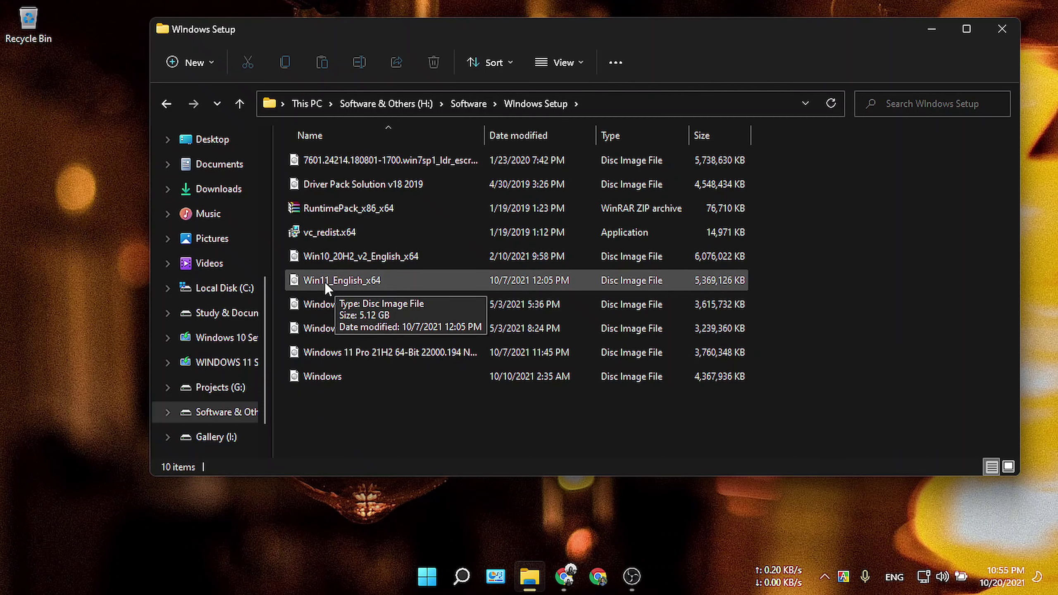
{"action": "left_click", "coordinate": [375, 283]}
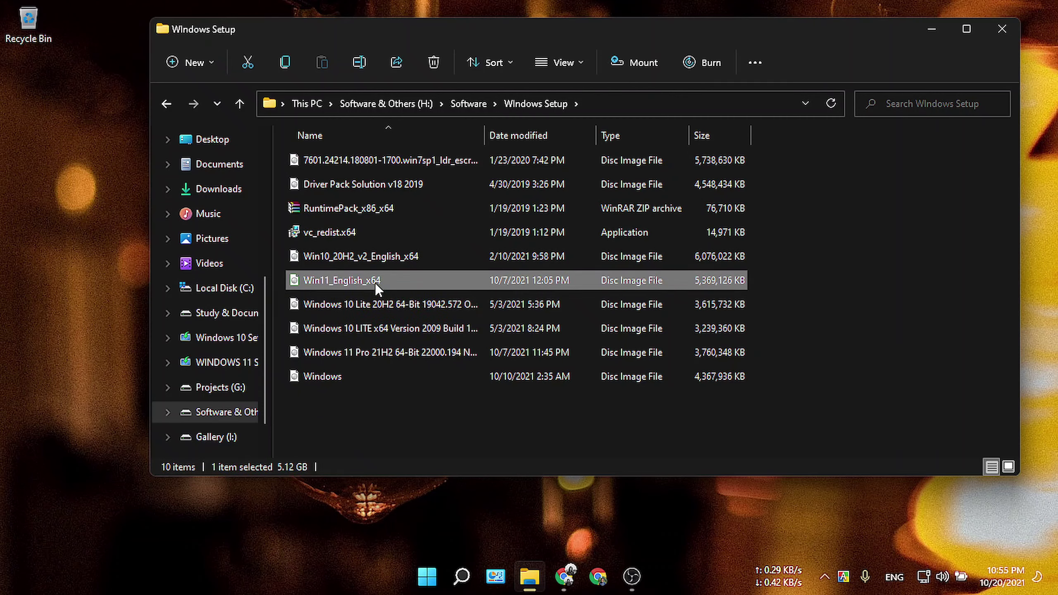
{"action": "mouse_move", "coordinate": [408, 261]}
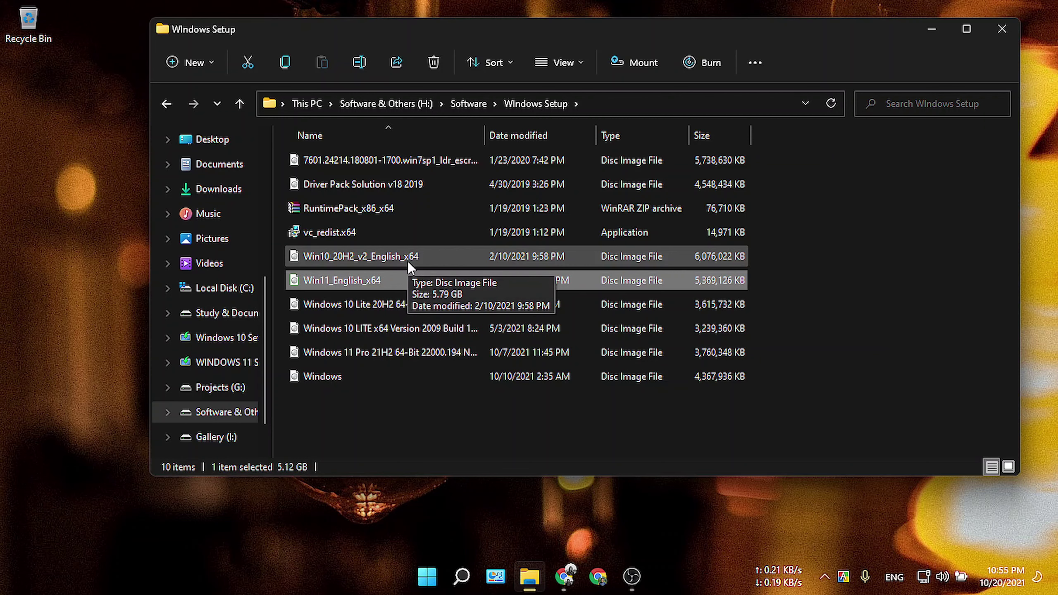
{"action": "left_click", "coordinate": [941, 30]}
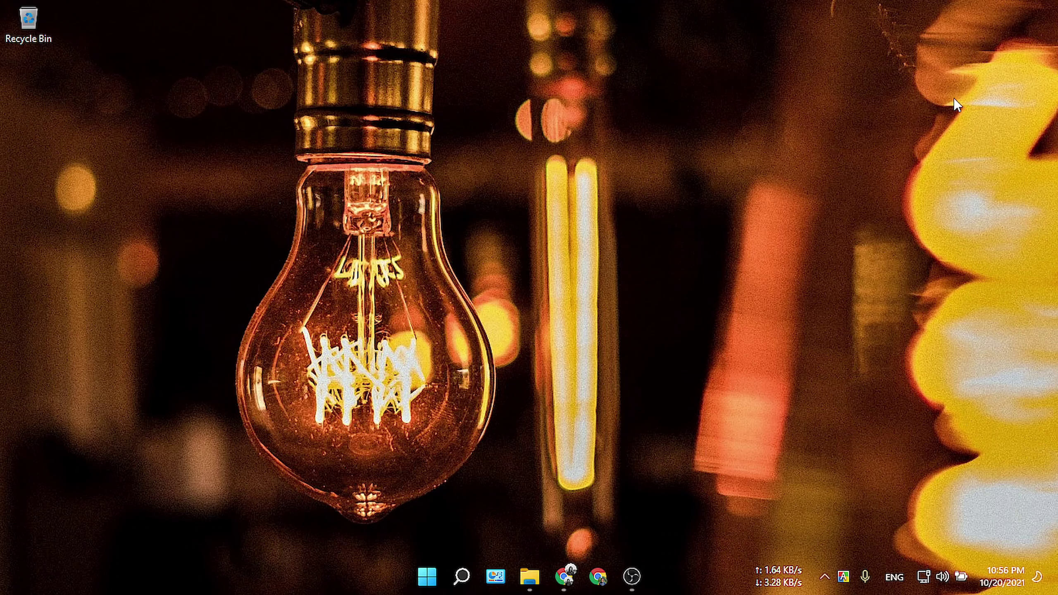
Return to Chrome, search for "rufus beta download" in a new tab and open the rufus.ie downloads index
{"action": "left_click", "coordinate": [566, 576]}
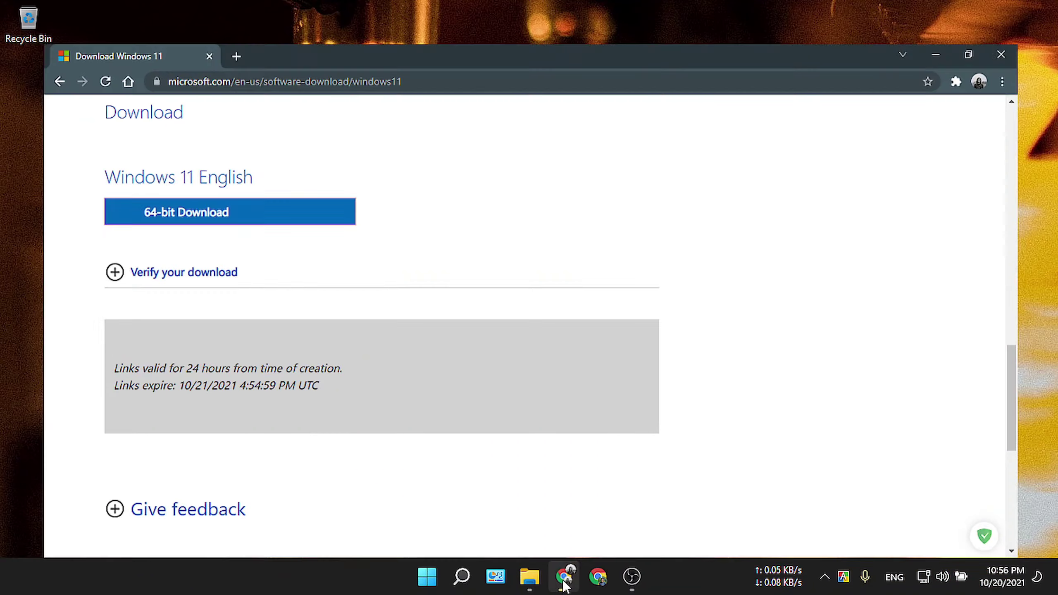
{"action": "key", "text": "ctrl+t"}
{"action": "left_click", "coordinate": [163, 41]}
{"action": "type", "text": "ru"}
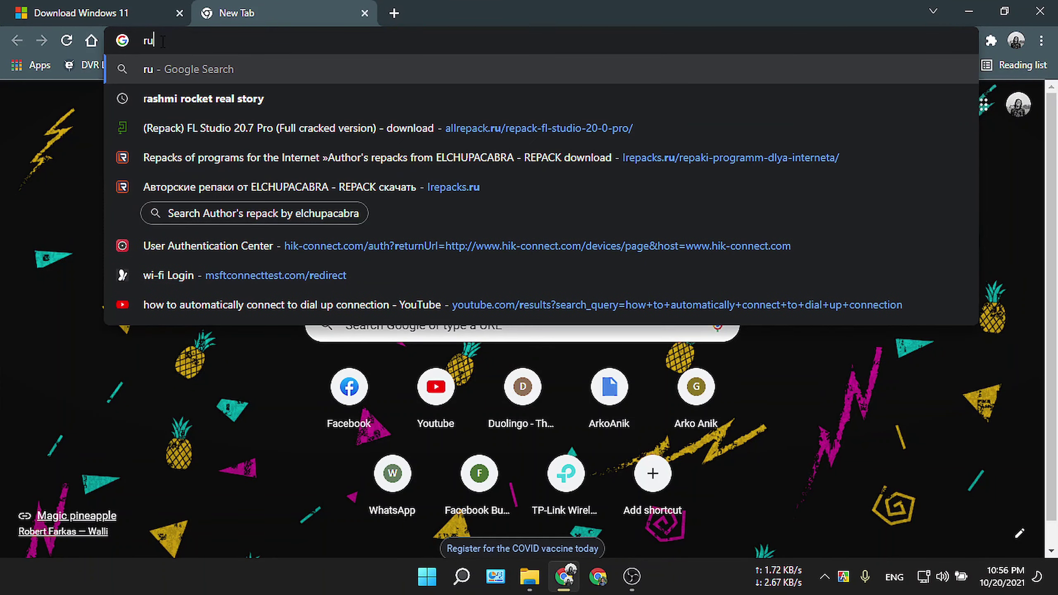
{"action": "type", "text": "fus beta dow"}
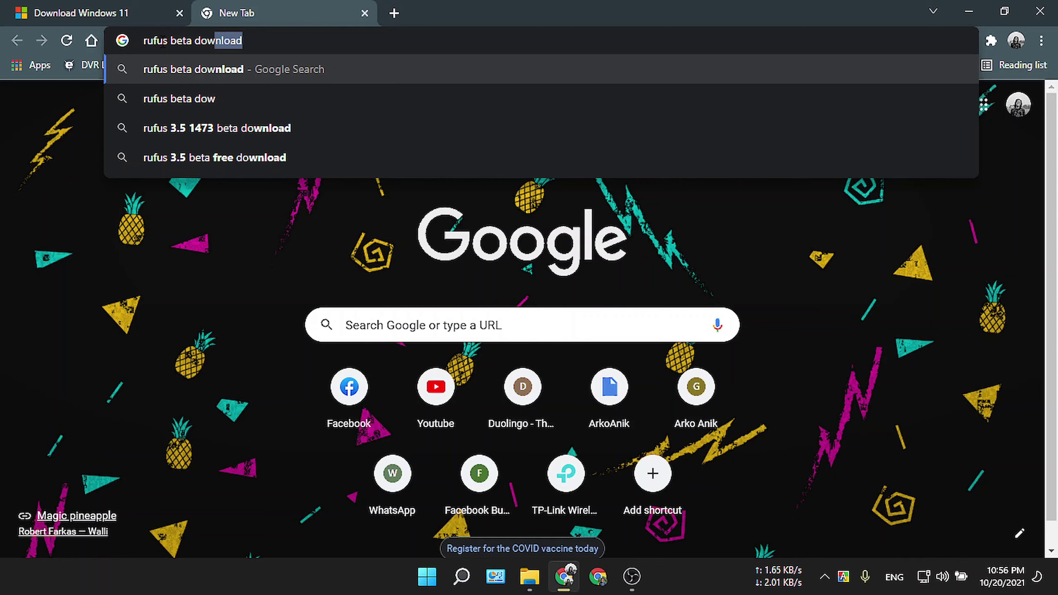
{"action": "key", "text": "Return"}
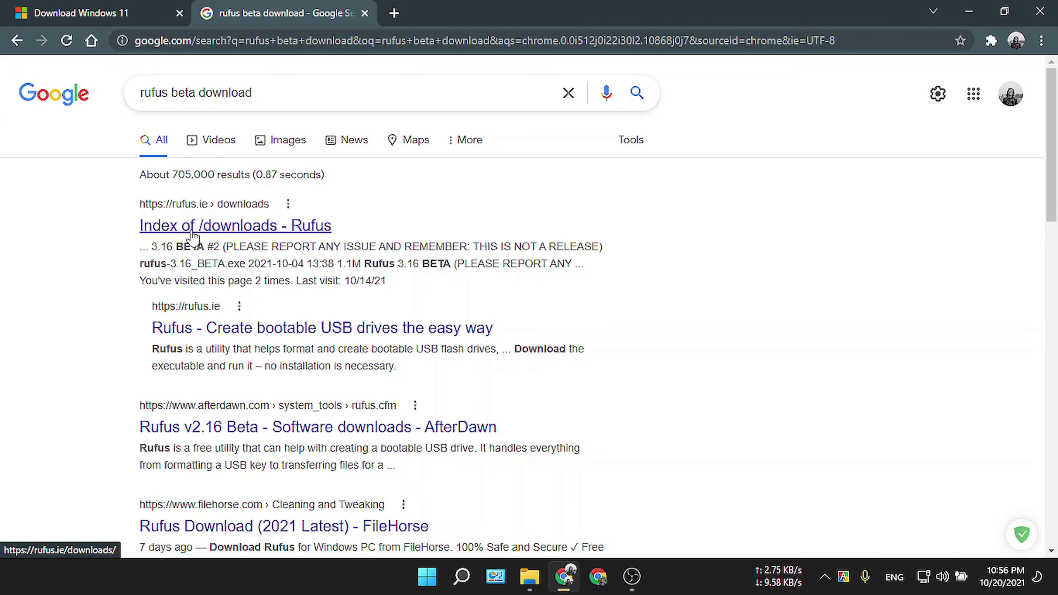
{"action": "left_click", "coordinate": [251, 227]}
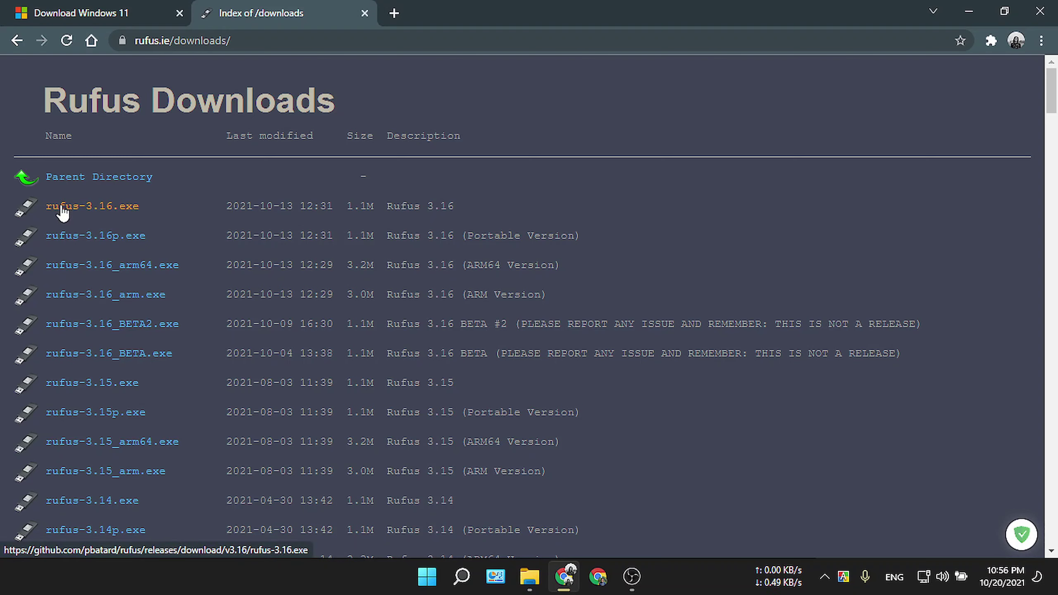
Download and run rufus-3.16.exe, declining its online update checks
{"action": "left_click", "coordinate": [97, 207]}
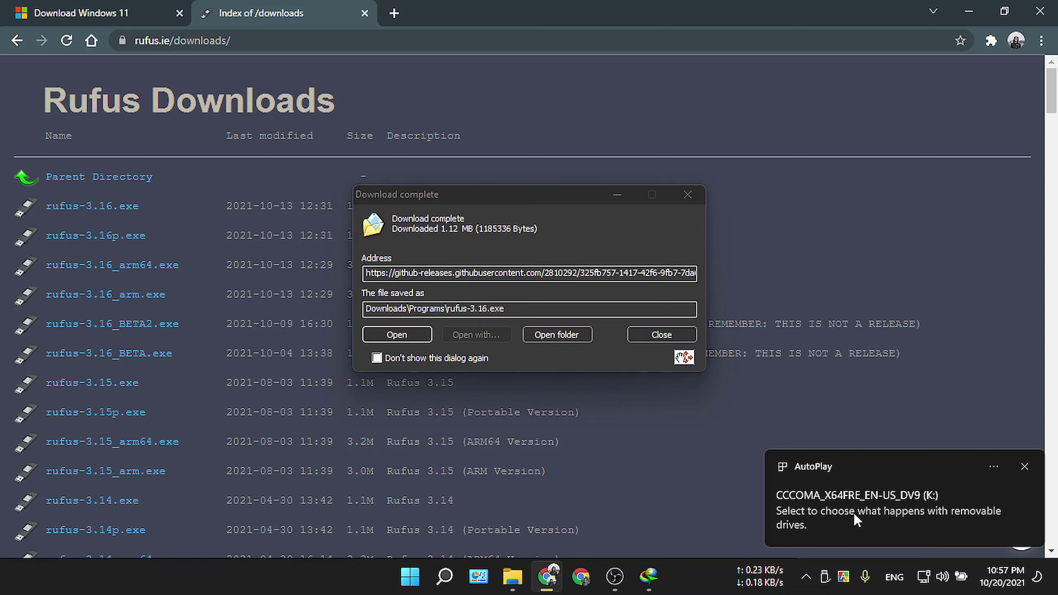
{"action": "left_click", "coordinate": [415, 336]}
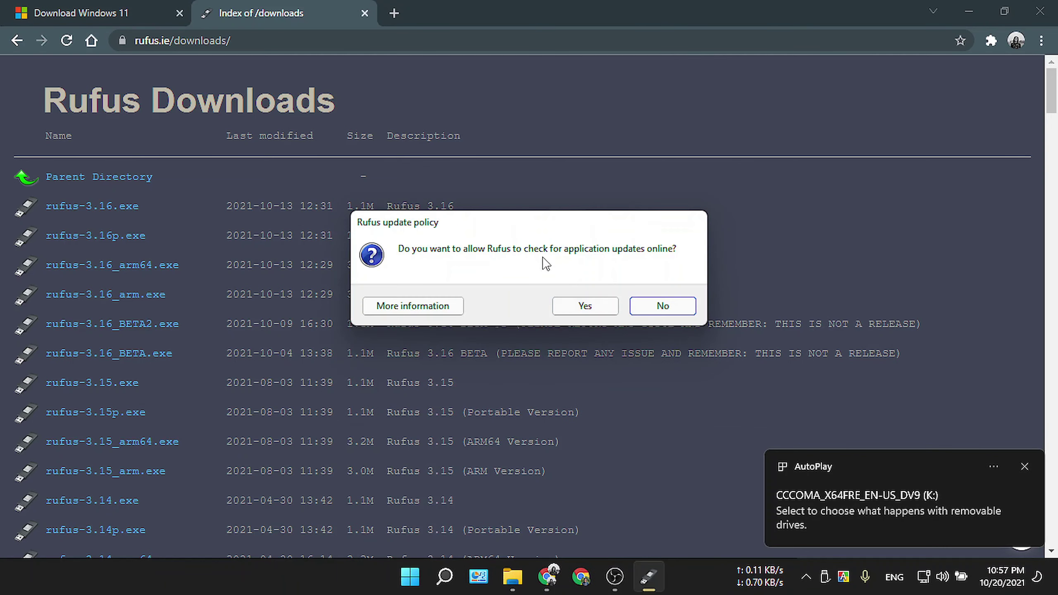
{"action": "left_click", "coordinate": [663, 306]}
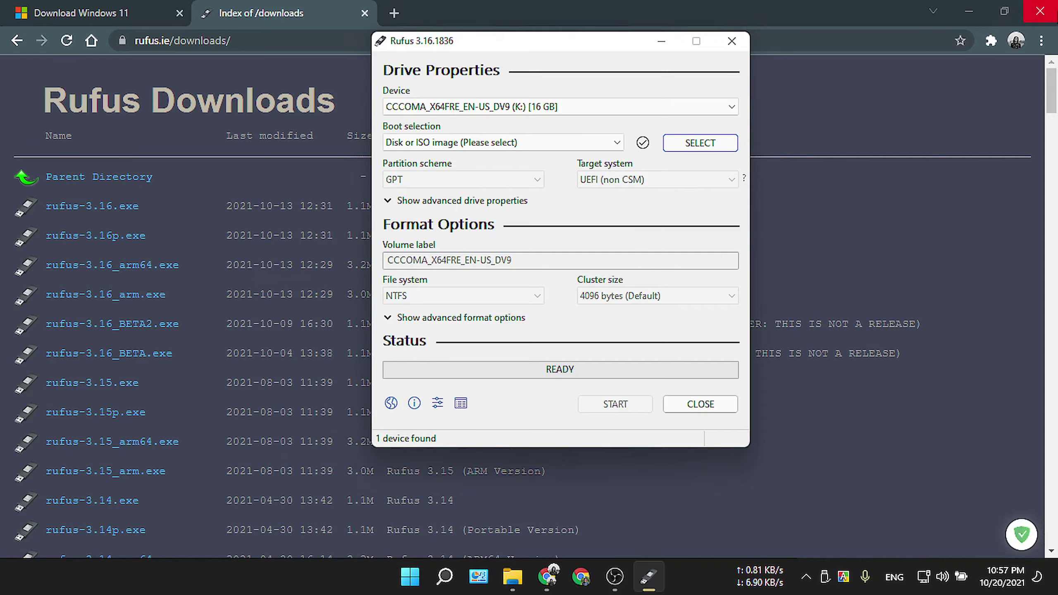
Close the Chrome window and choose the 16 GB USB drive CCCOMA_X64FRE_EN-US_DV9 (K:) as the Rufus target device
{"action": "left_click", "coordinate": [1041, 12]}
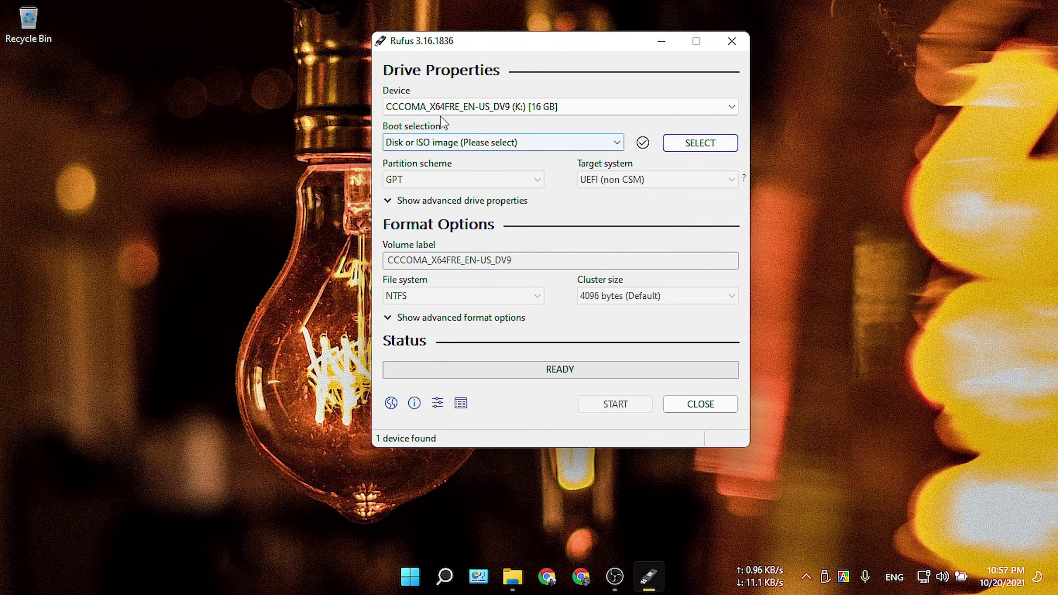
{"action": "left_click", "coordinate": [481, 108]}
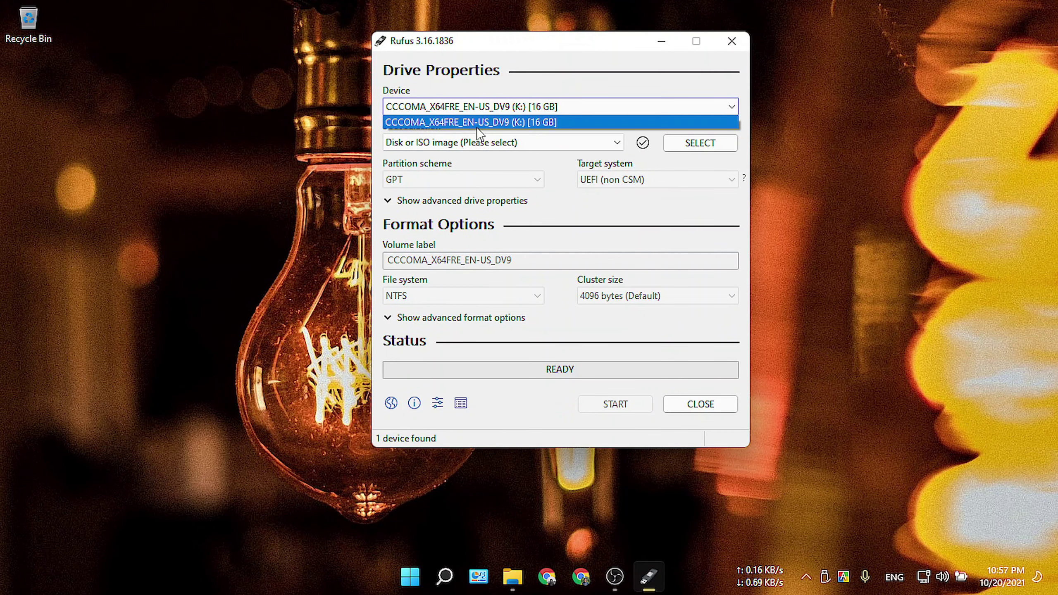
{"action": "left_click", "coordinate": [468, 122]}
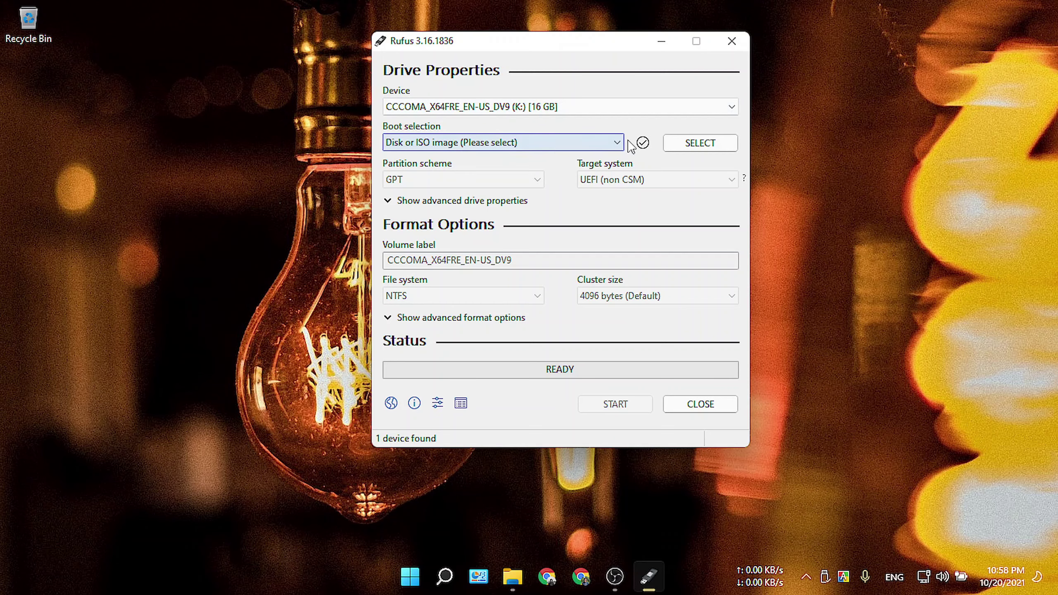
Load the Win11_English_x64 disc image from Software\WIndows Setup on the Software & Others (H:) drive as the boot selection
{"action": "left_click", "coordinate": [694, 148]}
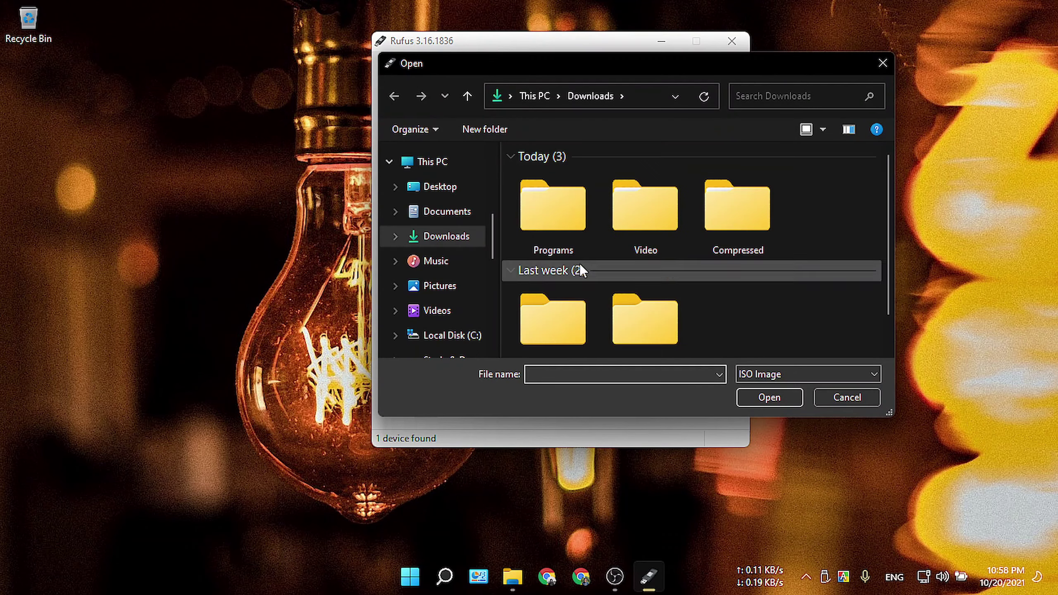
{"action": "scroll", "coordinate": [450, 234], "scroll_direction": "down", "scroll_amount": 5}
{"action": "left_click", "coordinate": [458, 234]}
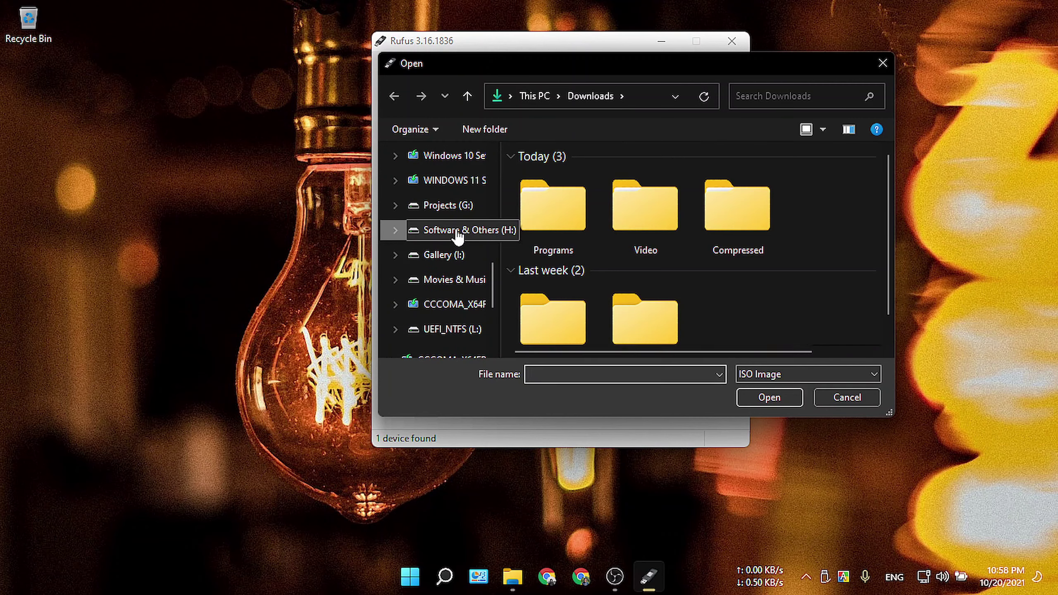
{"action": "double_click", "coordinate": [564, 220]}
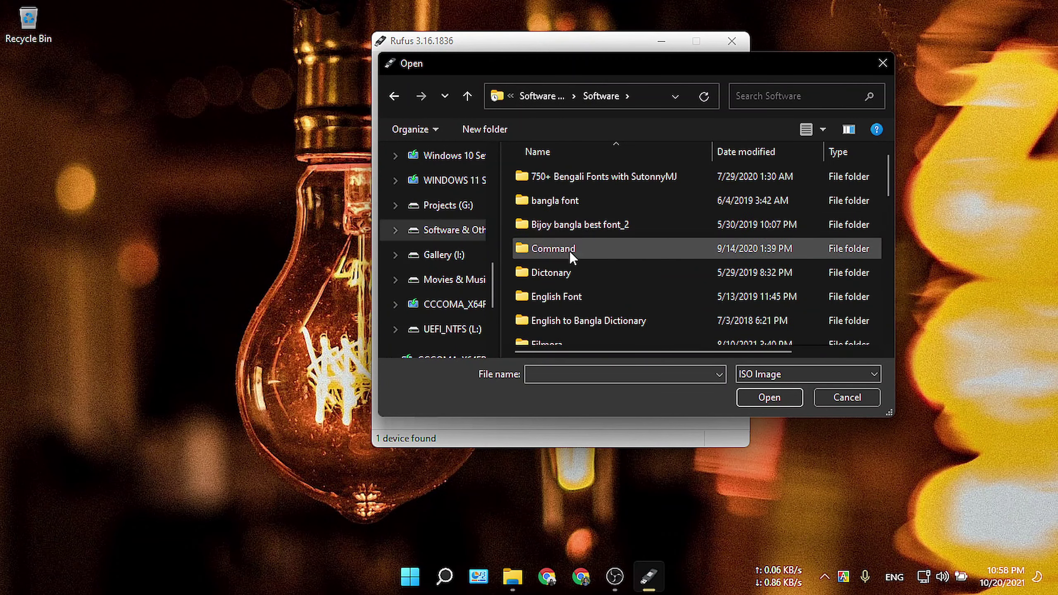
{"action": "scroll", "coordinate": [571, 252], "scroll_direction": "down", "scroll_amount": 3}
{"action": "scroll", "coordinate": [567, 309], "scroll_direction": "down", "scroll_amount": 1}
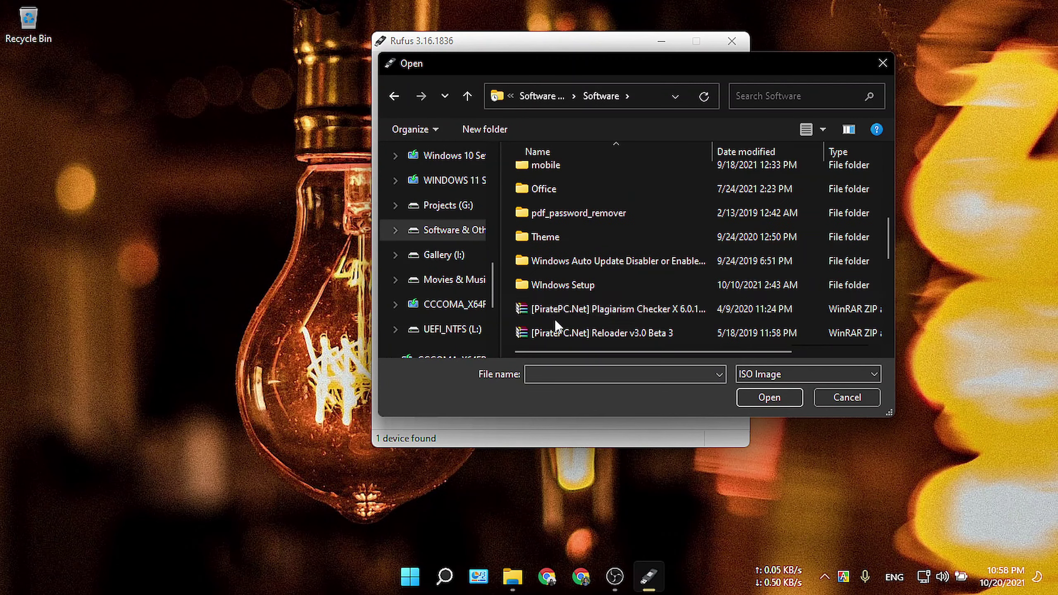
{"action": "double_click", "coordinate": [550, 285]}
{"action": "left_click", "coordinate": [543, 268]}
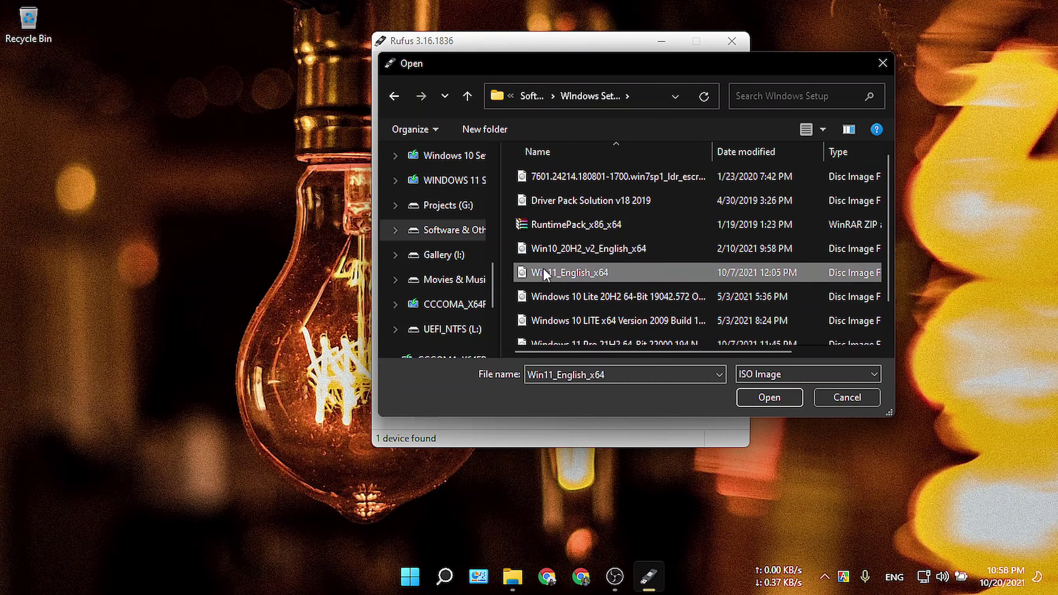
{"action": "left_click", "coordinate": [763, 396]}
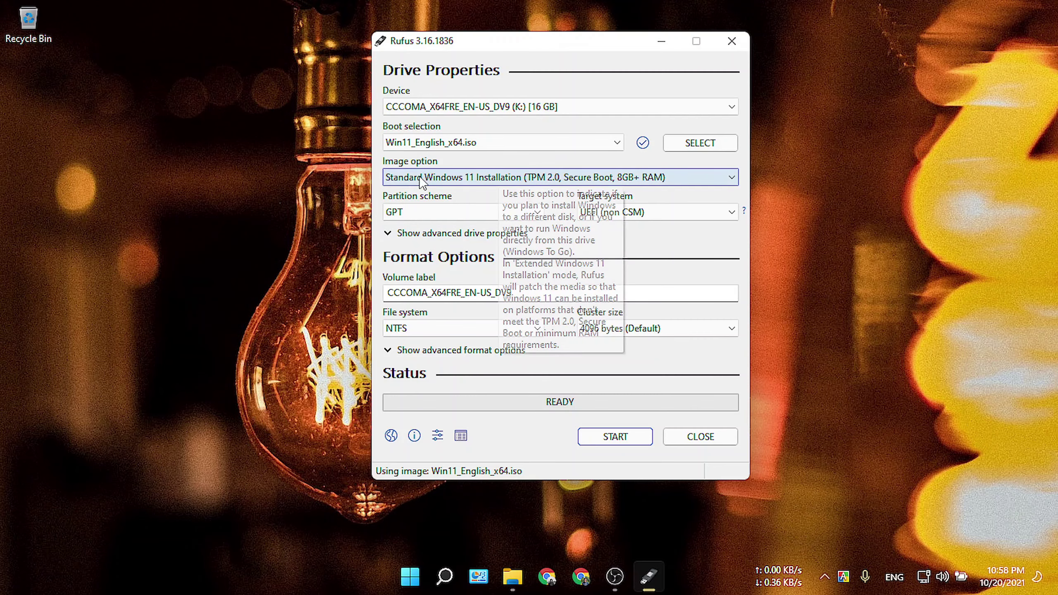
Set the image option to Extended Windows 11 Installation (no TPM/no Secure Boot/8GB- RAM) and the volume label to "Windows 11 Pro"
{"action": "mouse_move", "coordinate": [465, 182]}
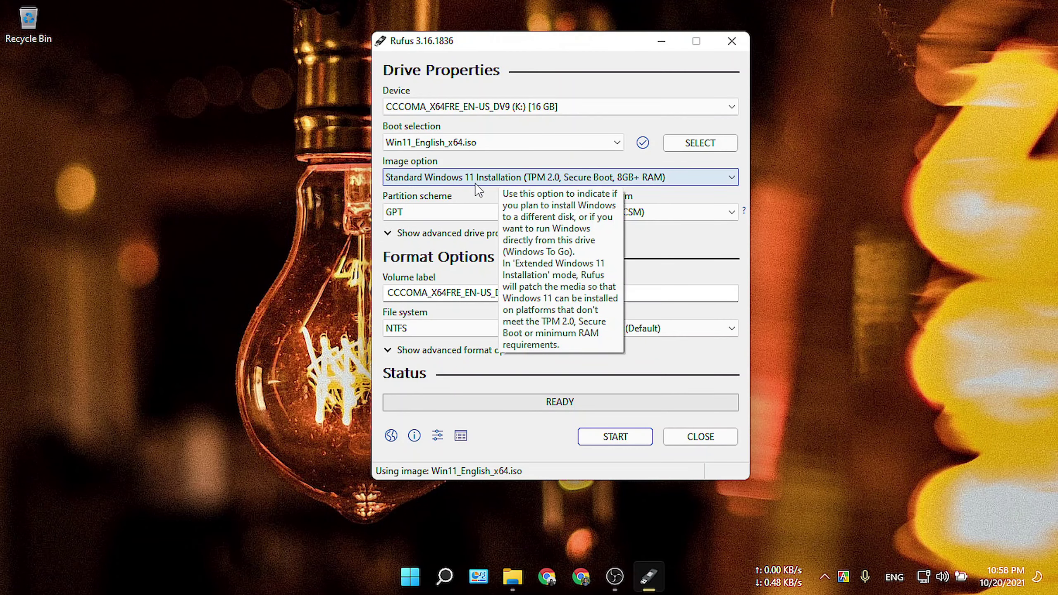
{"action": "left_click", "coordinate": [475, 183]}
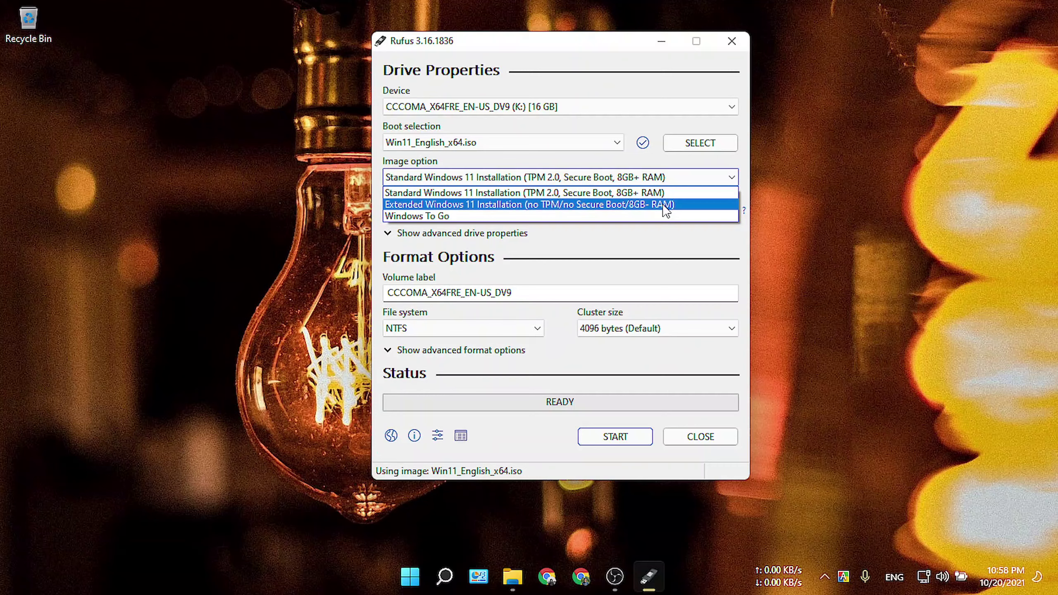
{"action": "left_click", "coordinate": [695, 229]}
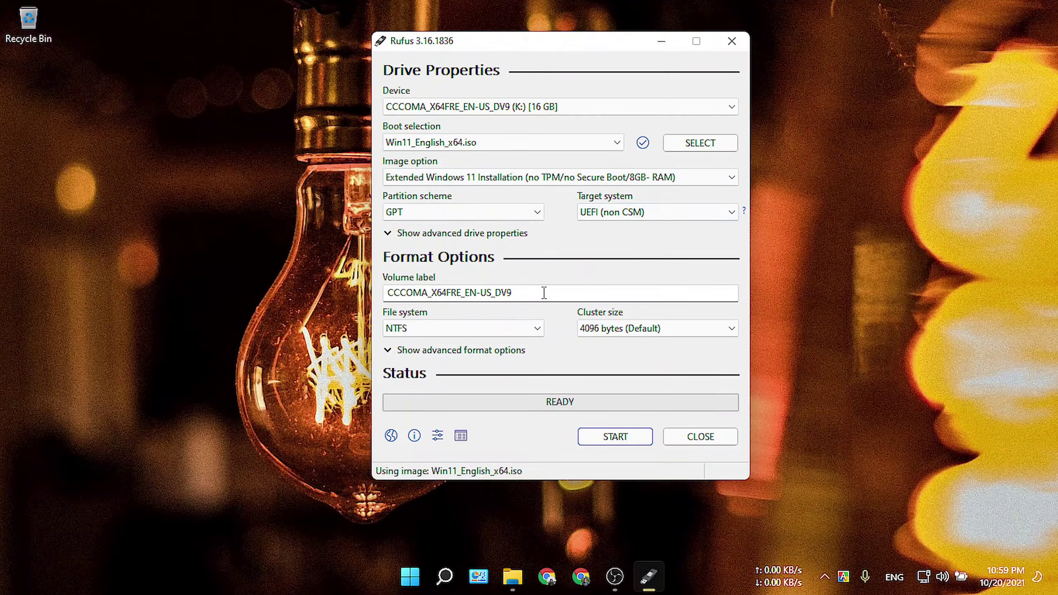
{"action": "left_click_drag", "start_coordinate": [544, 293], "coordinate": [377, 298]}
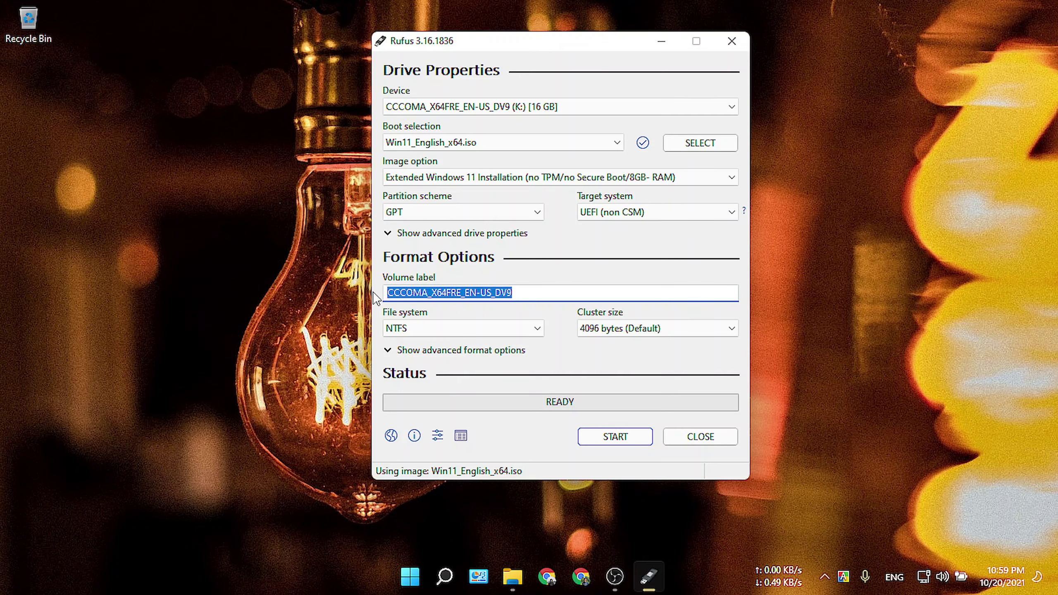
{"action": "type", "text": "Windo"}
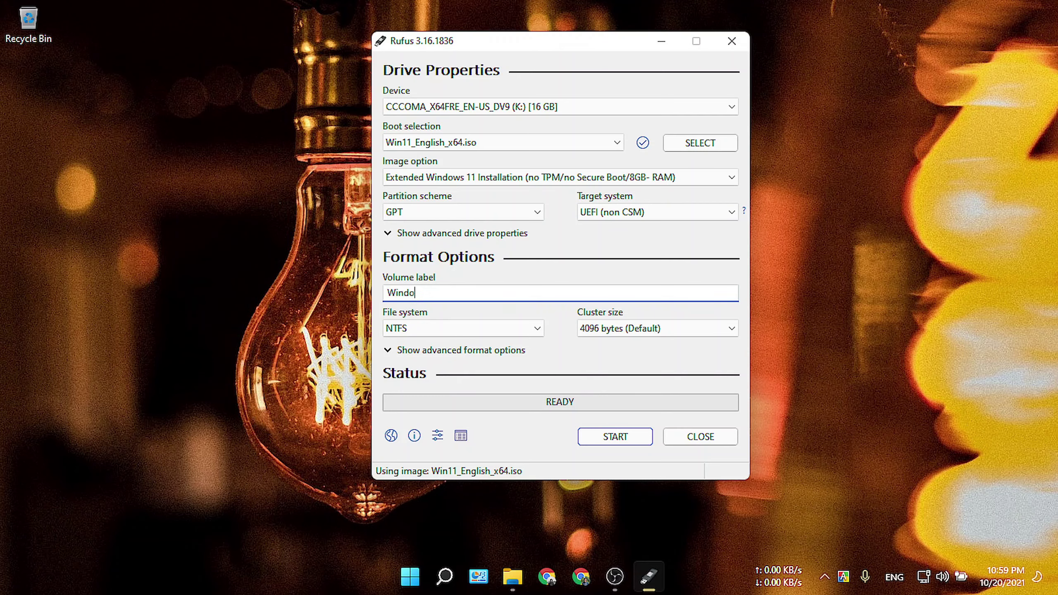
{"action": "type", "text": "ws 11 Pro"}
Write the bootable USB drive, accepting the erasure of its data, and close Rufus when writing is complete, dismissing the Secure Boot notice
{"action": "left_click", "coordinate": [611, 438]}
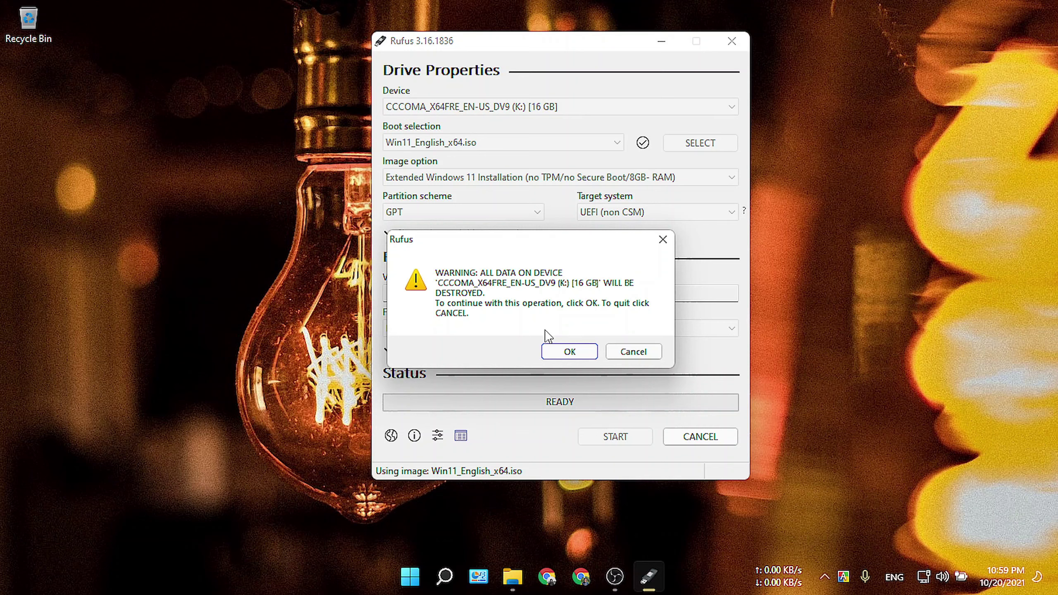
{"action": "left_click", "coordinate": [569, 352]}
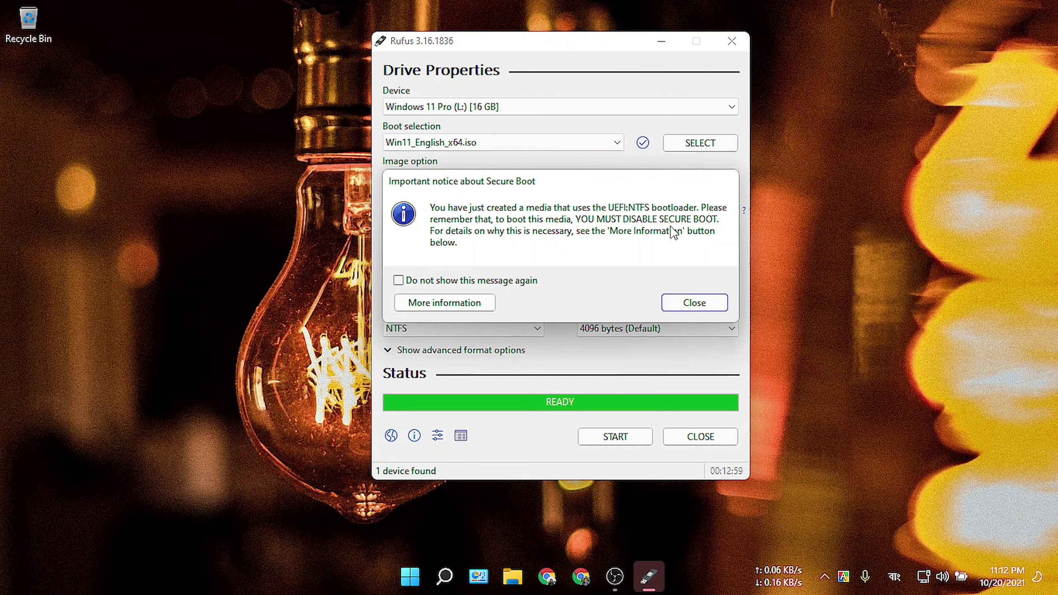
{"action": "left_click", "coordinate": [694, 303]}
{"action": "left_click", "coordinate": [708, 437]}
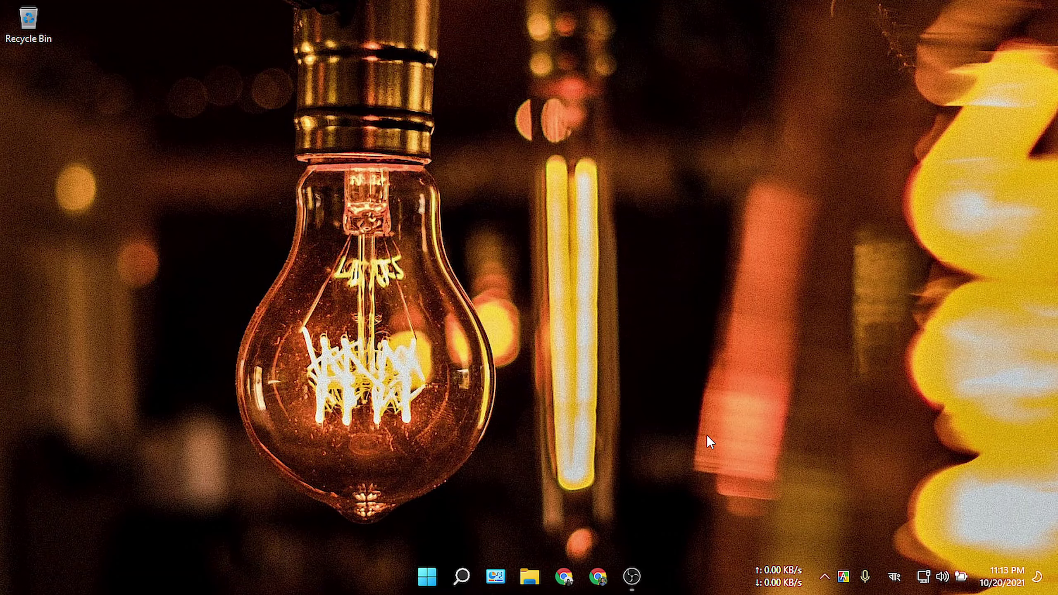